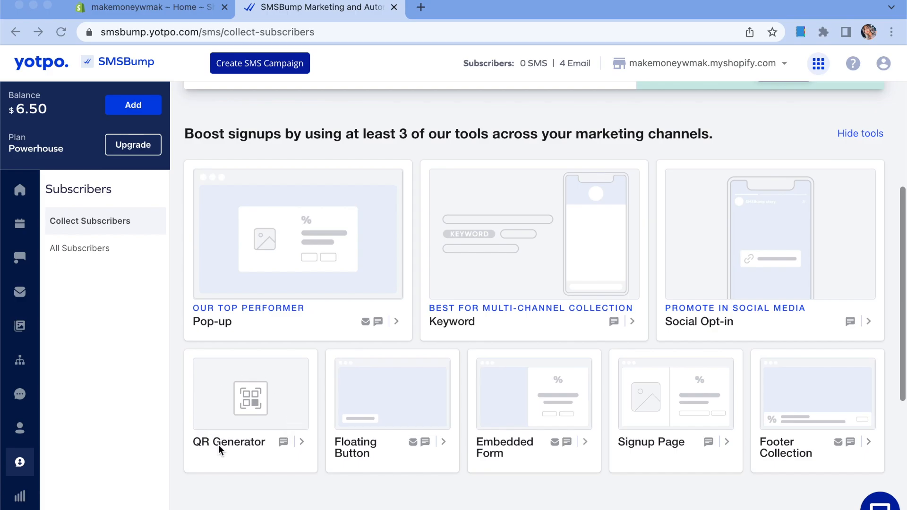
Step: Examine the floating discount button on the example shop and the email signup section near the foot of the storefront page
click(218, 449)
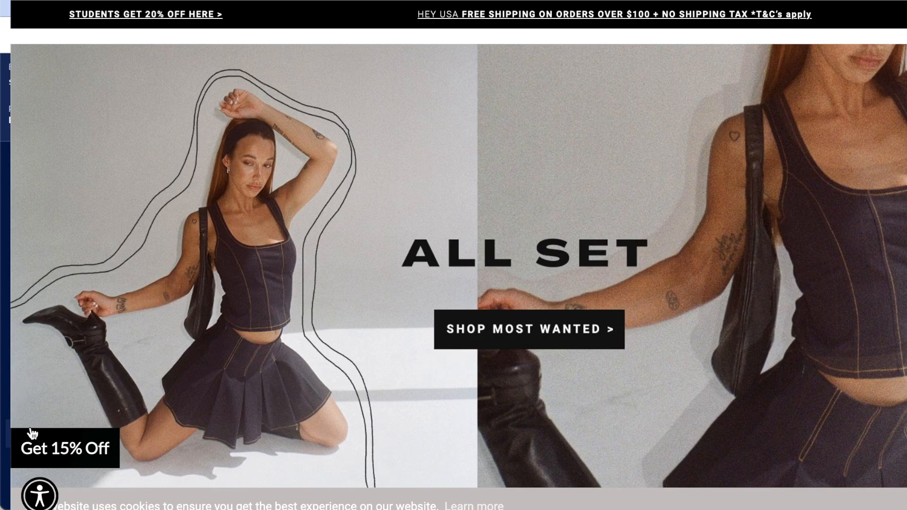
click(64, 447)
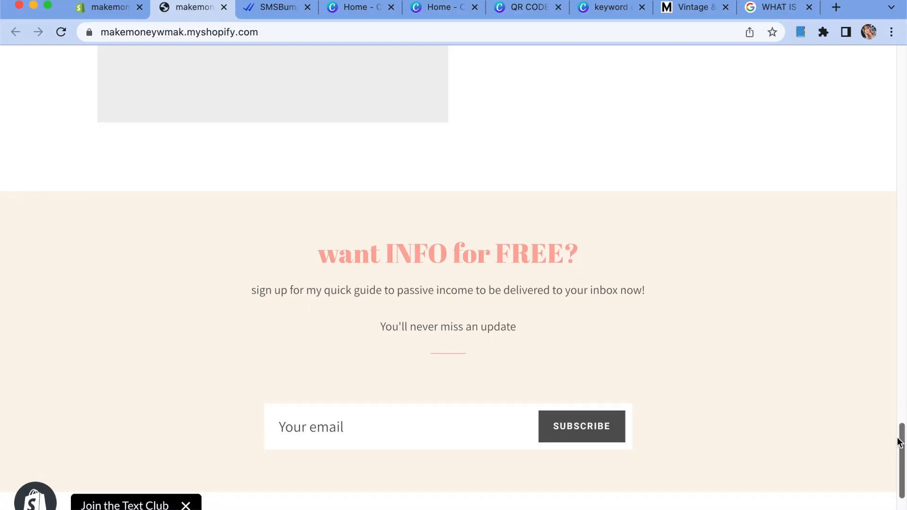
scroll(898, 442, down, 2)
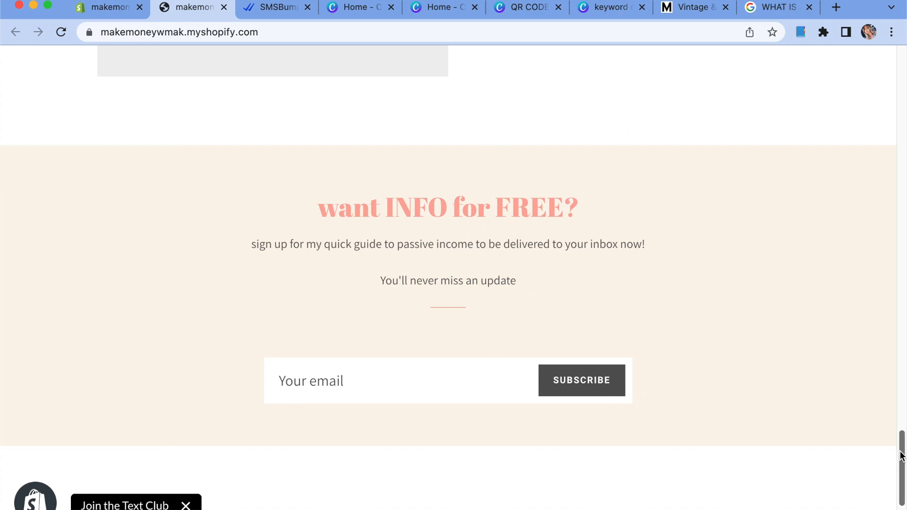
scroll(901, 463, down, 5)
scroll(902, 465, up, 3)
scroll(901, 460, up, 1)
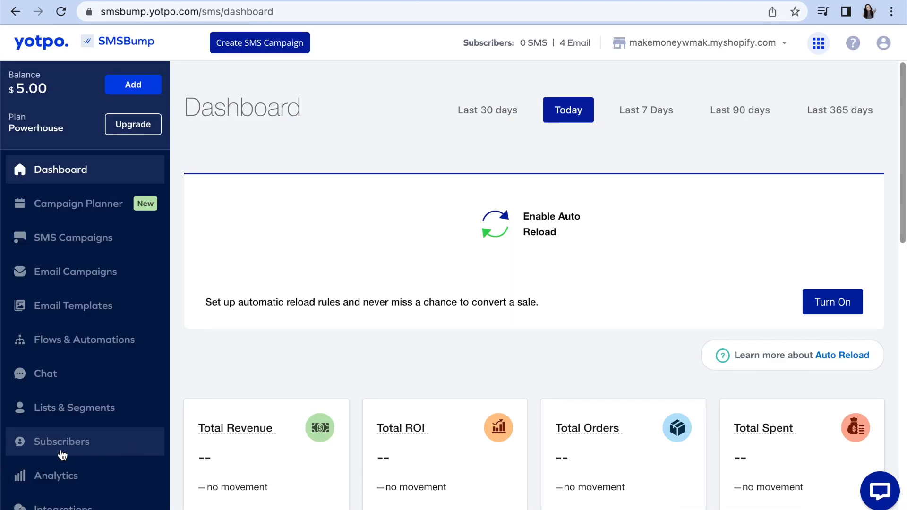
Step: Start a new SMS and email signup pop-up from the subscriber collection tools
click(60, 449)
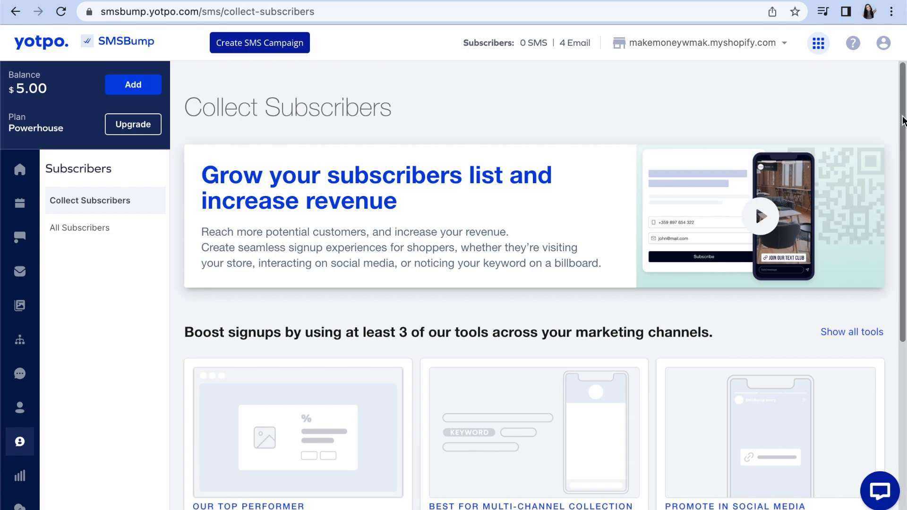
scroll(897, 222, down, 4)
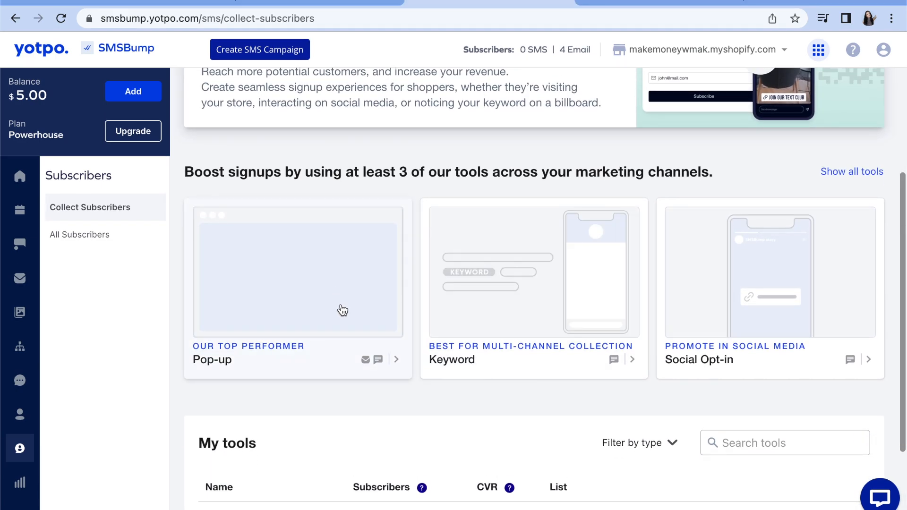
click(293, 297)
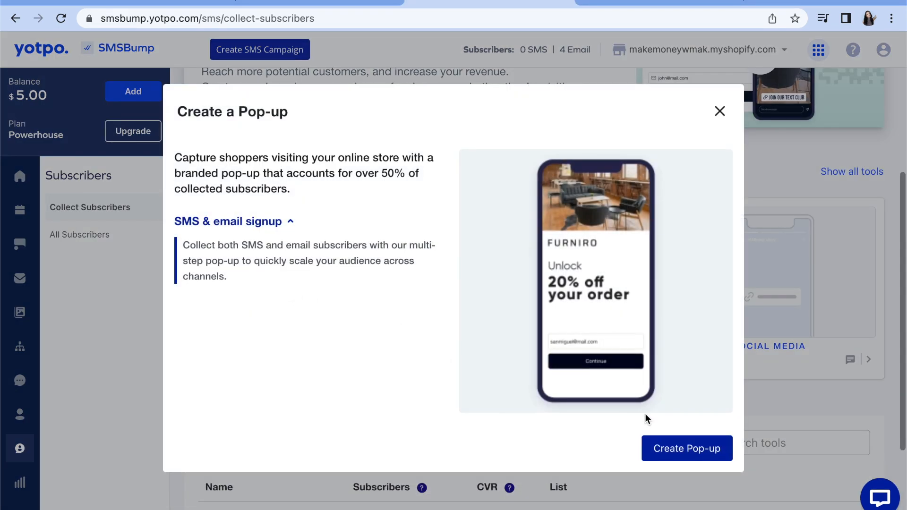
click(679, 455)
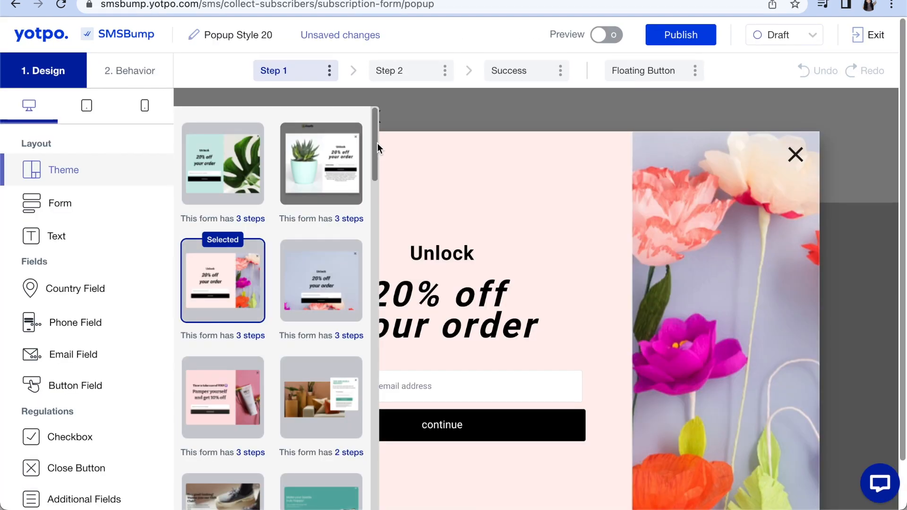
Step: Apply the black makeup-themed three-step design to the pop-up and switch to the mobile layout
drag(376, 142, 373, 267)
click(345, 271)
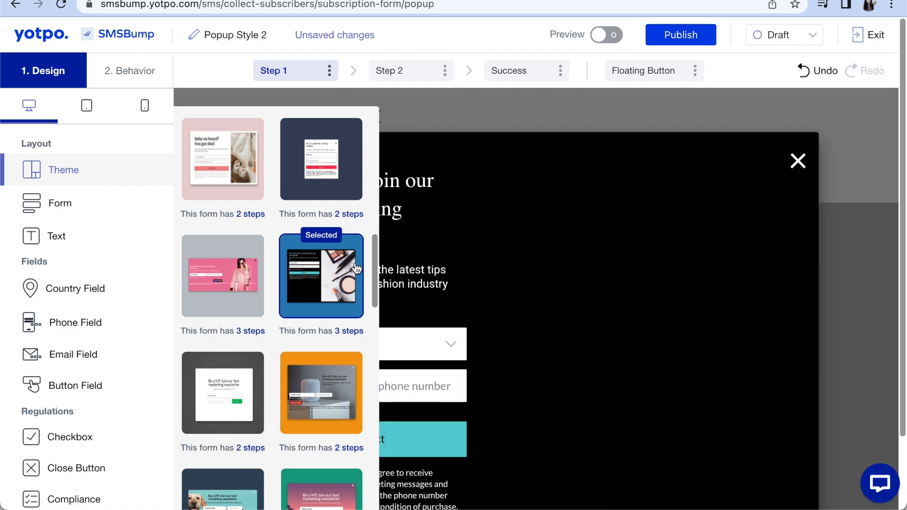
click(87, 106)
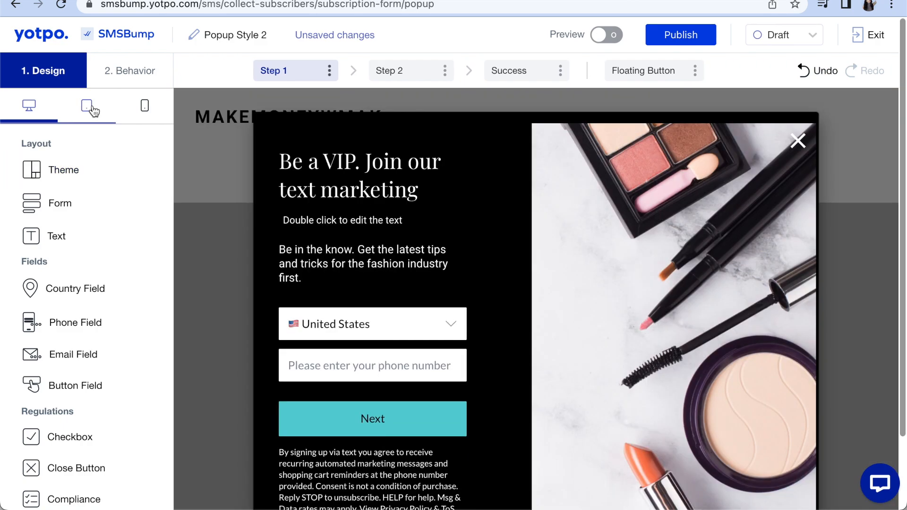
click(145, 114)
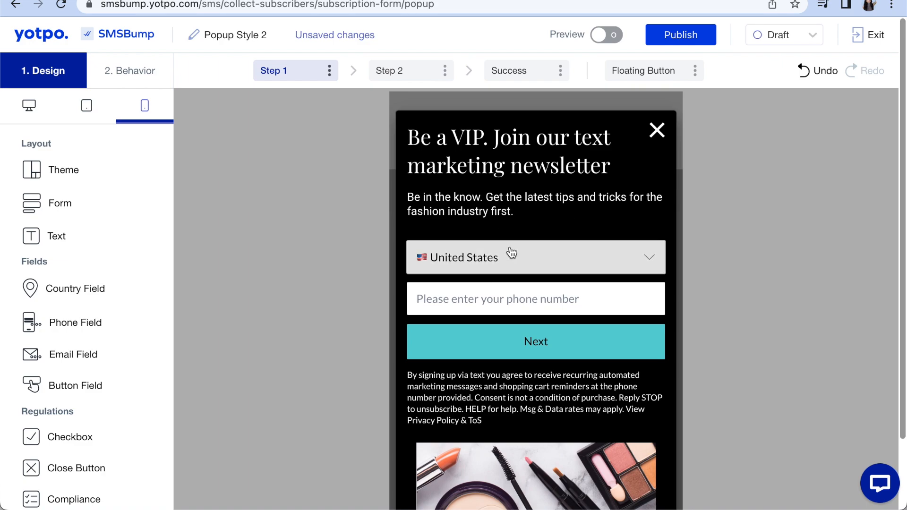
Step: Try the "Baby on board?" theme and the "Time for an upgrade?" theme on the mobile pop-up
click(100, 184)
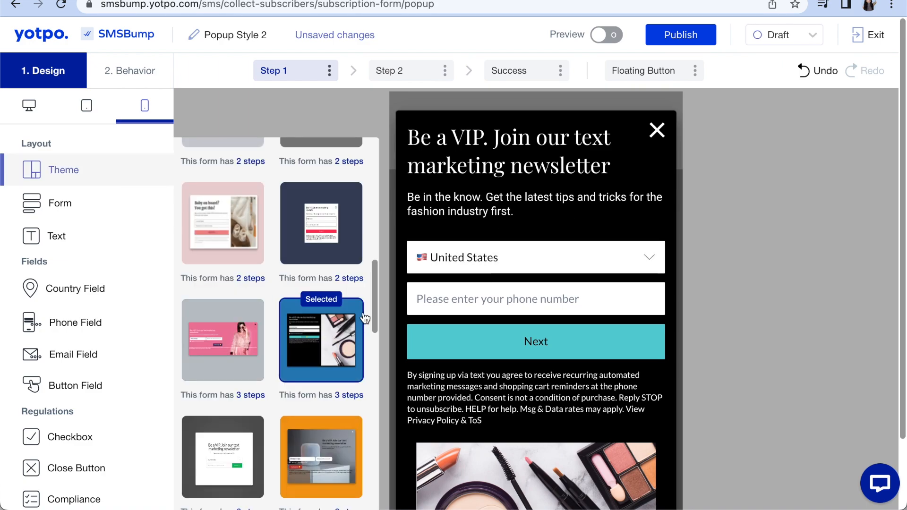
drag(373, 310, 373, 268)
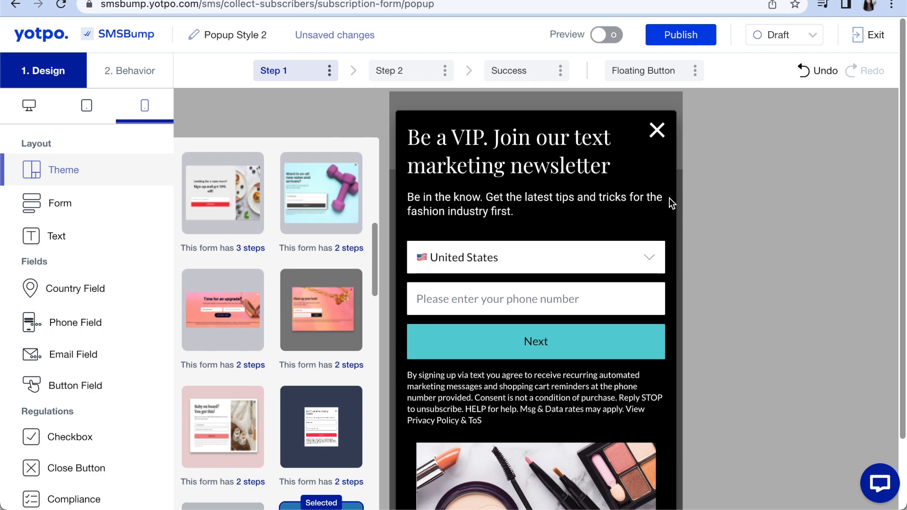
drag(679, 186, 678, 122)
click(130, 182)
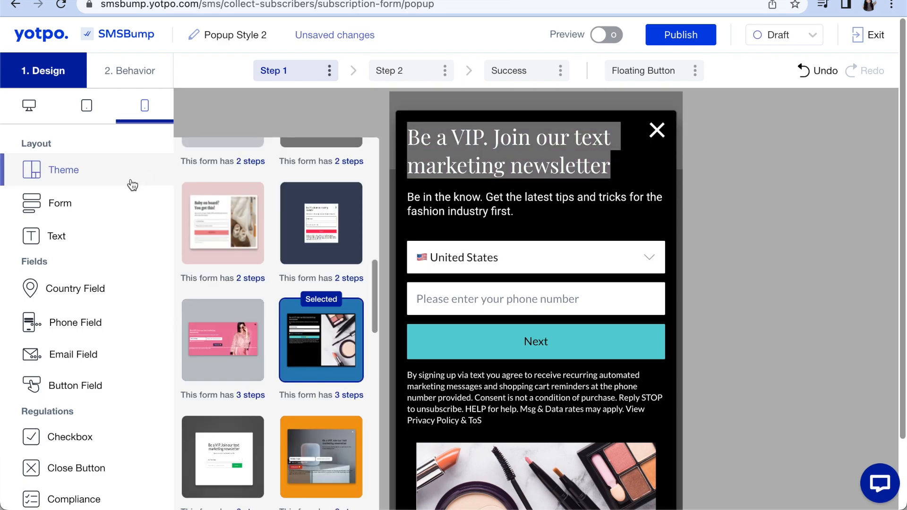
click(243, 250)
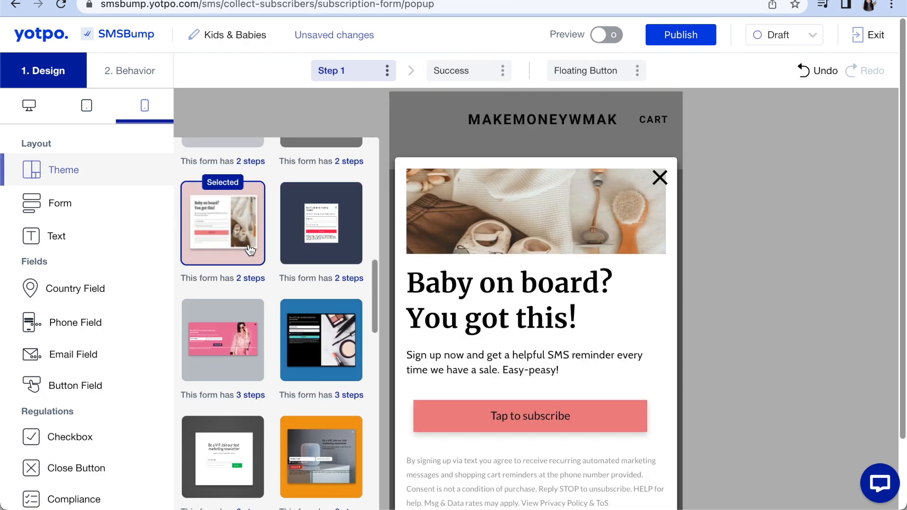
drag(378, 287, 378, 246)
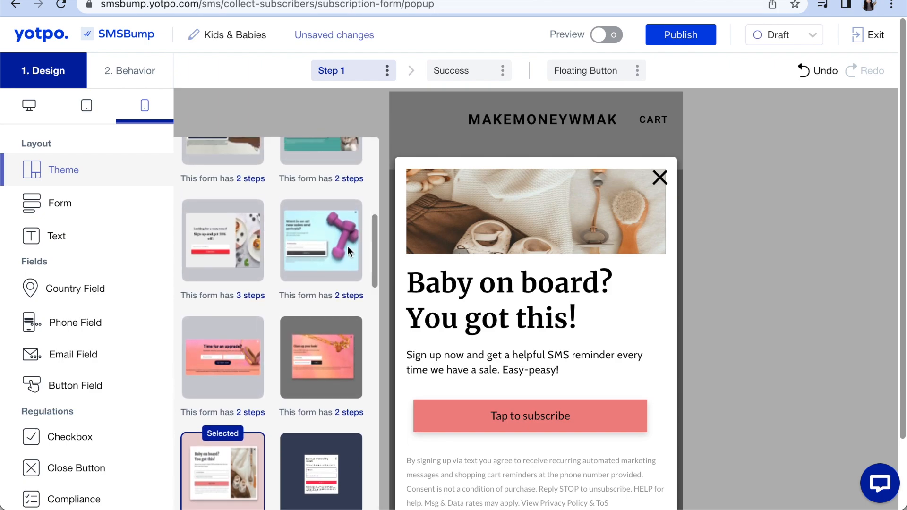
click(247, 321)
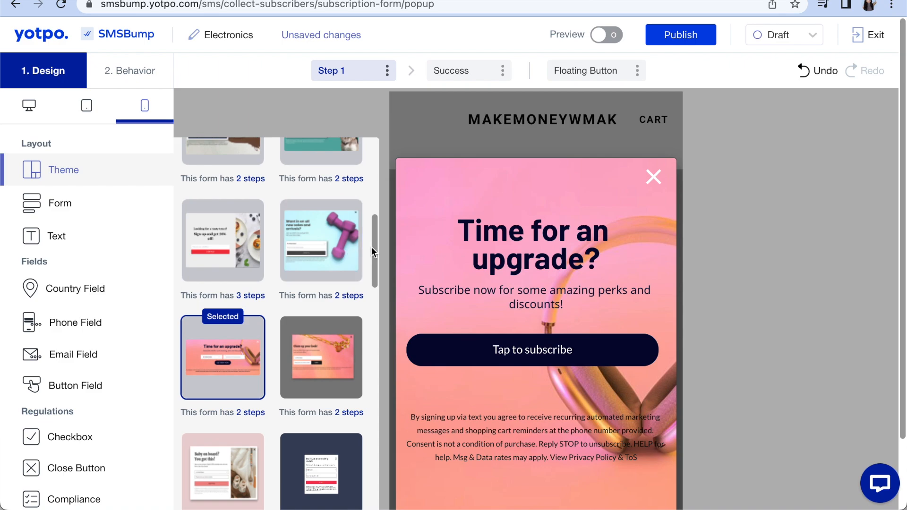
Step: Apply the blue floral "Unlock 20% off your order" three-step theme to the pop-up
drag(375, 247, 376, 192)
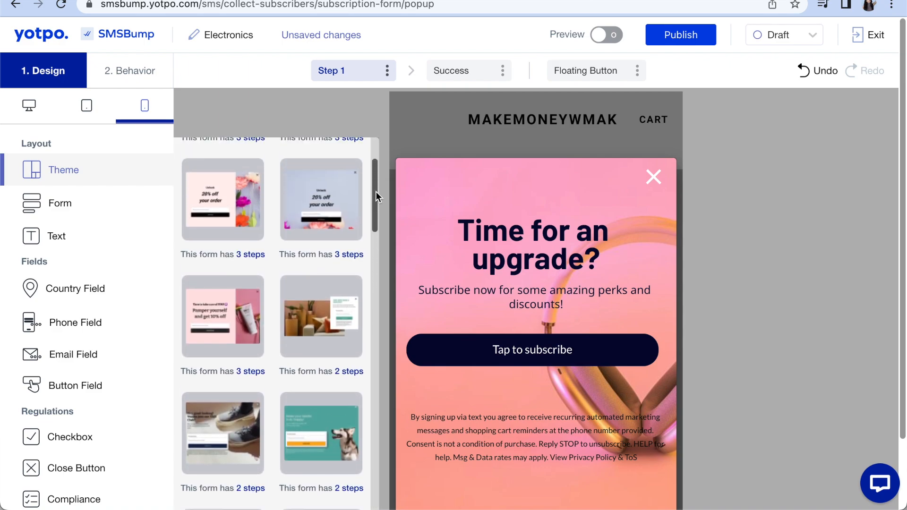
click(288, 228)
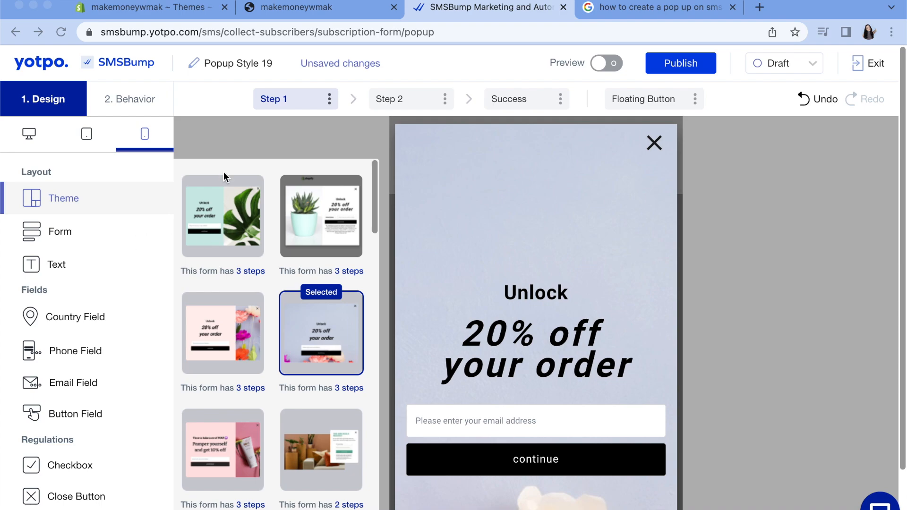
mouse_move(902, 216)
mouse_down()
mouse_move(903, 261)
mouse_move(900, 214)
mouse_up()
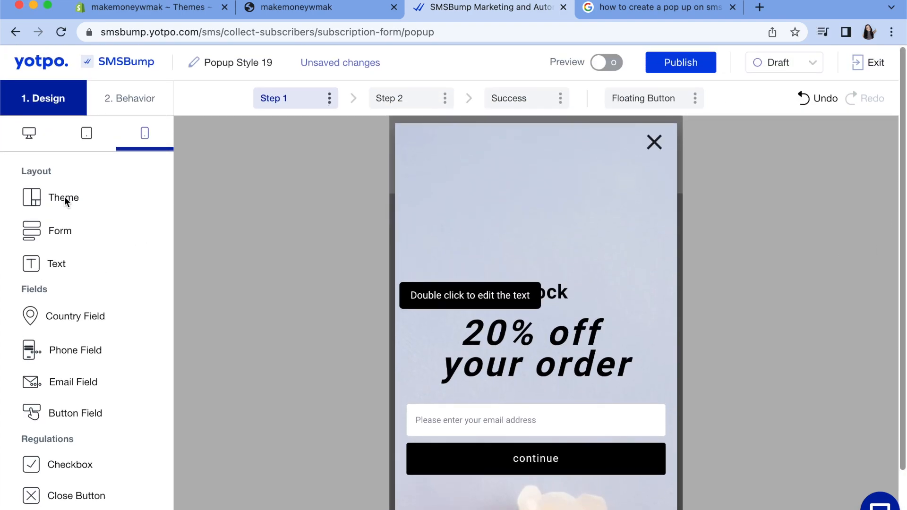
Step: Review the form's logo and image settings and italicise the "Unlock" header text
click(65, 233)
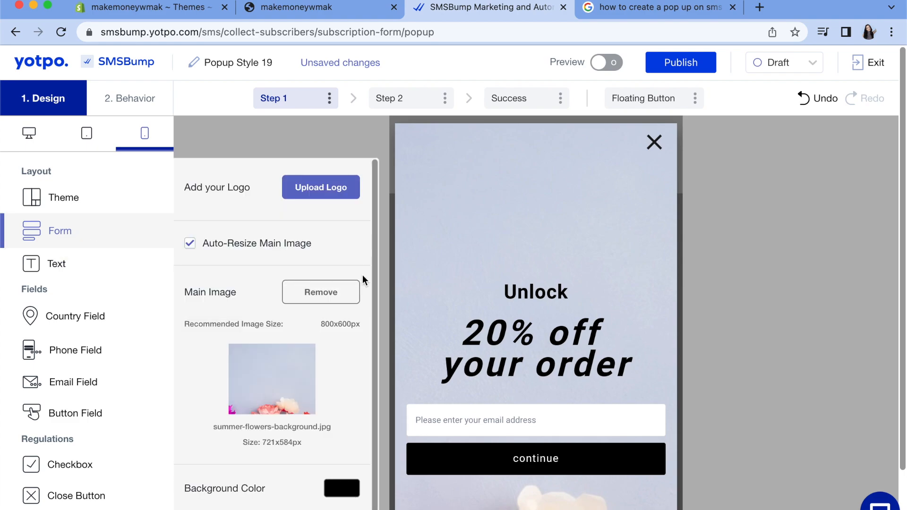
scroll(376, 278, down, 2)
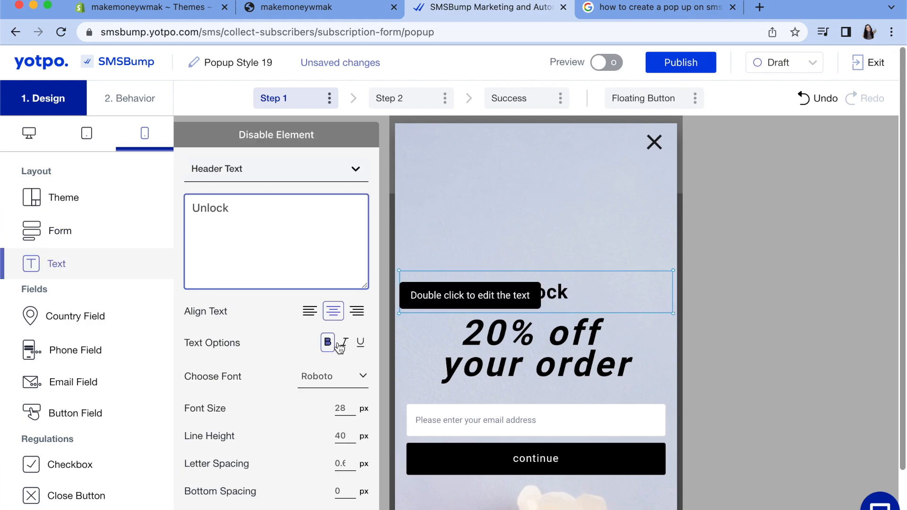
click(346, 344)
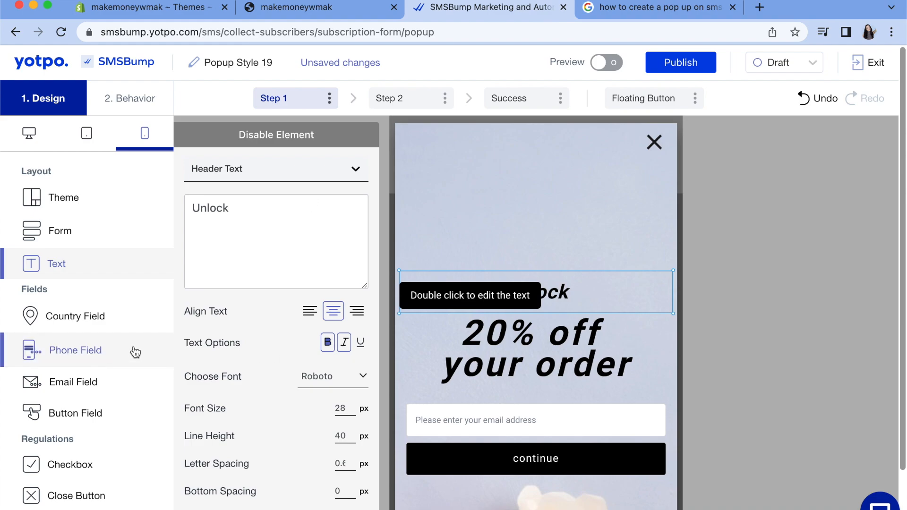
Step: Review the settings of the phone, email and button fields in the pop-up's first form
drag(904, 281, 898, 348)
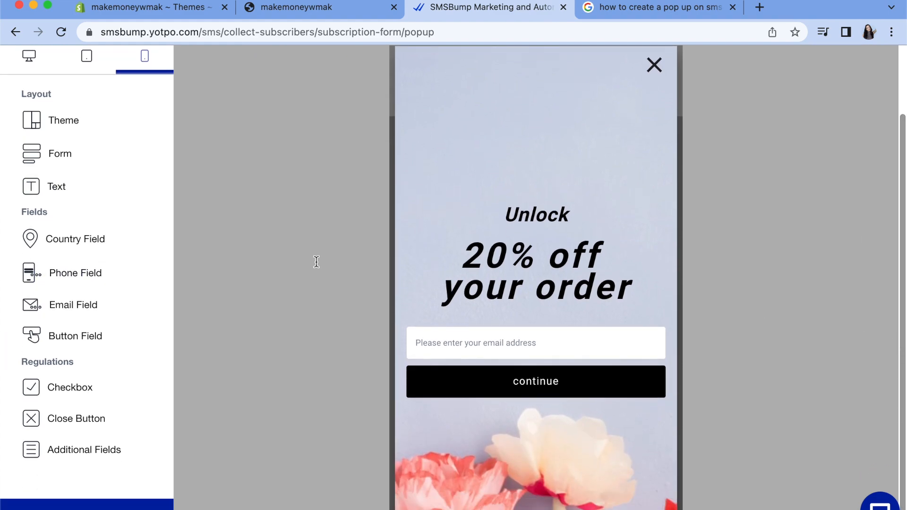
click(106, 257)
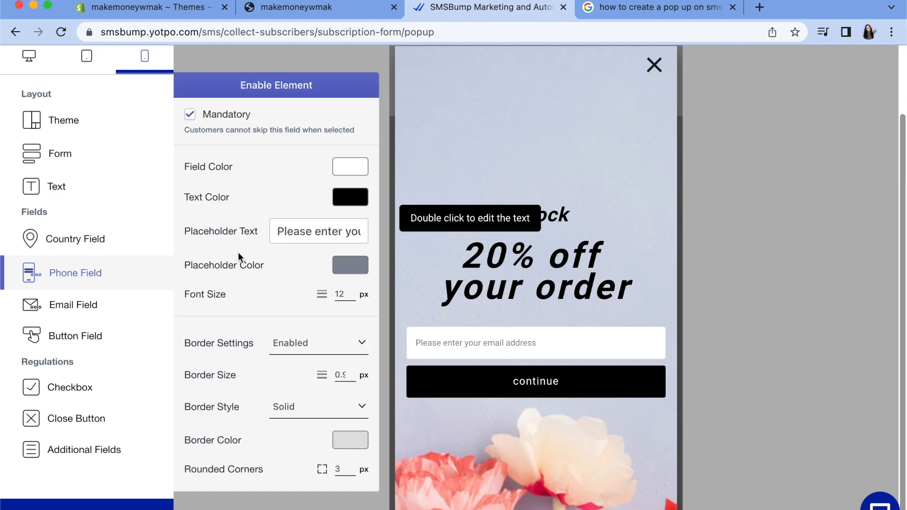
click(121, 315)
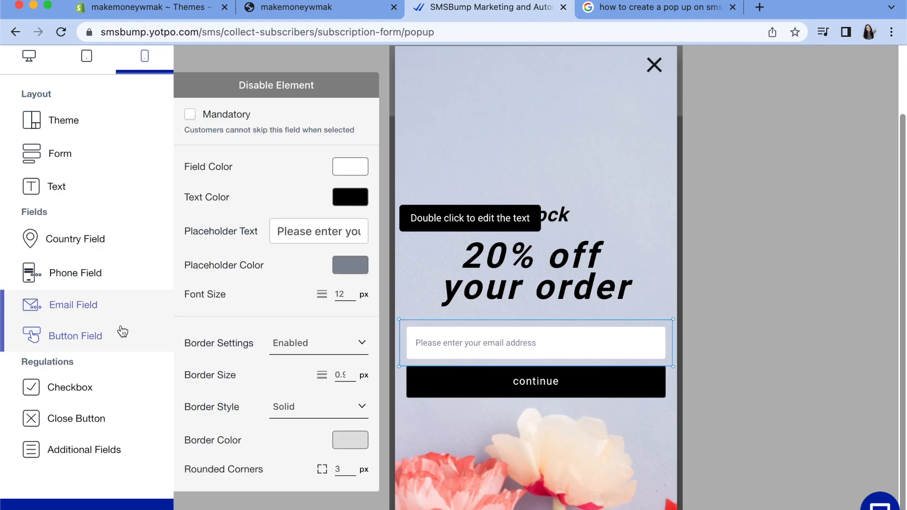
click(123, 331)
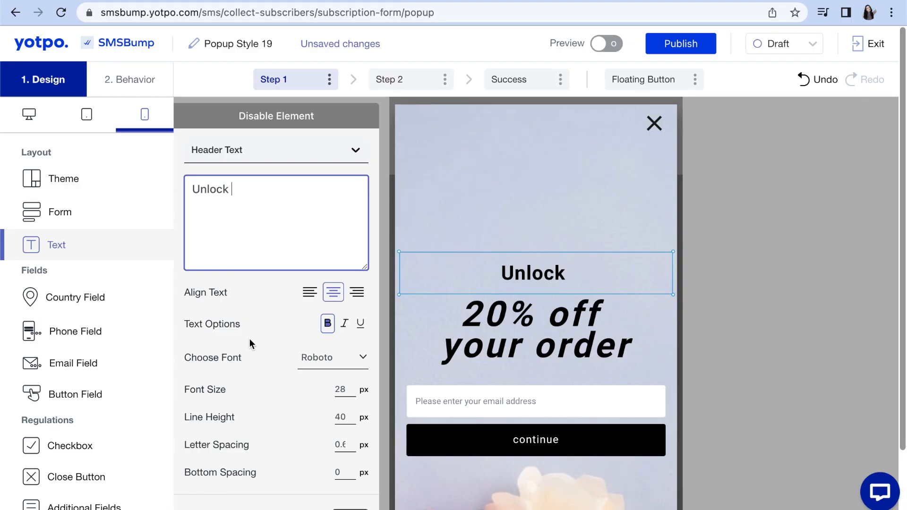
Step: Make the email field mandatory in the first form after checking the phone field's settings
click(97, 333)
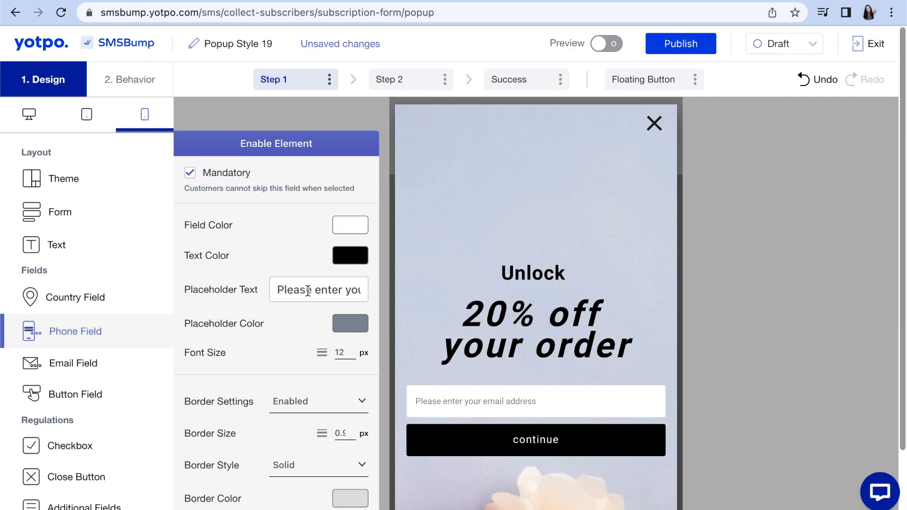
click(117, 360)
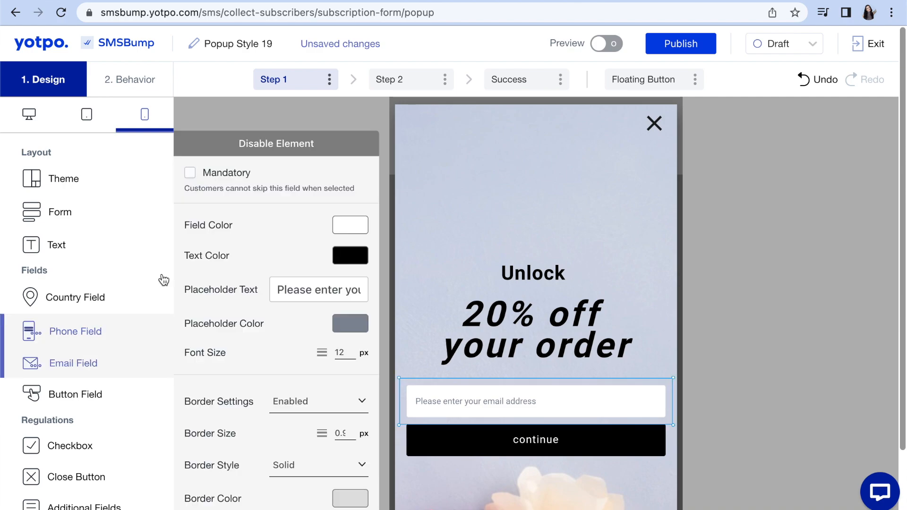
click(190, 173)
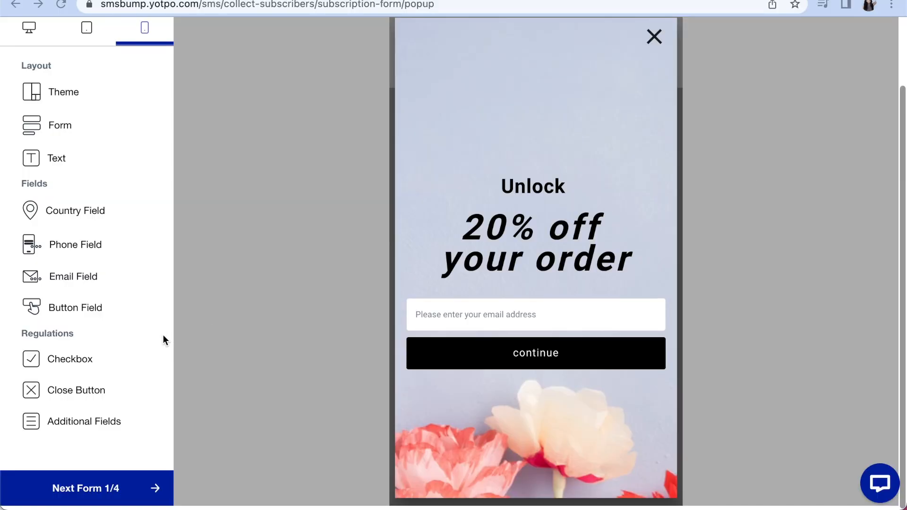
Step: Advance to the pop-up's second form, check its phone number field settings, and continue to the next form
drag(901, 138, 901, 191)
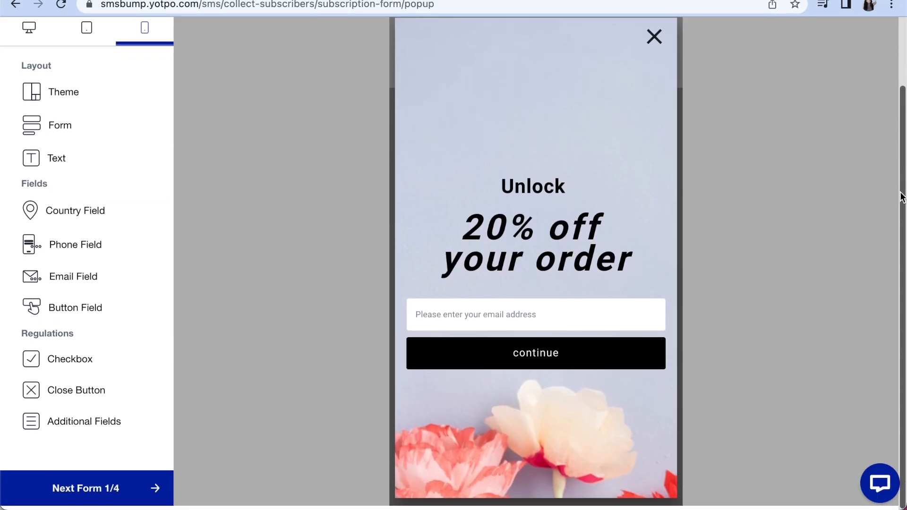
click(156, 488)
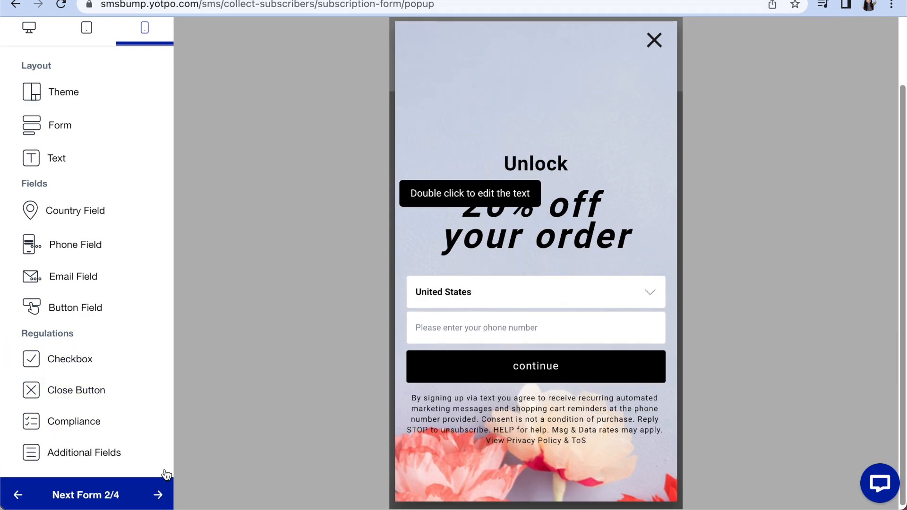
click(483, 329)
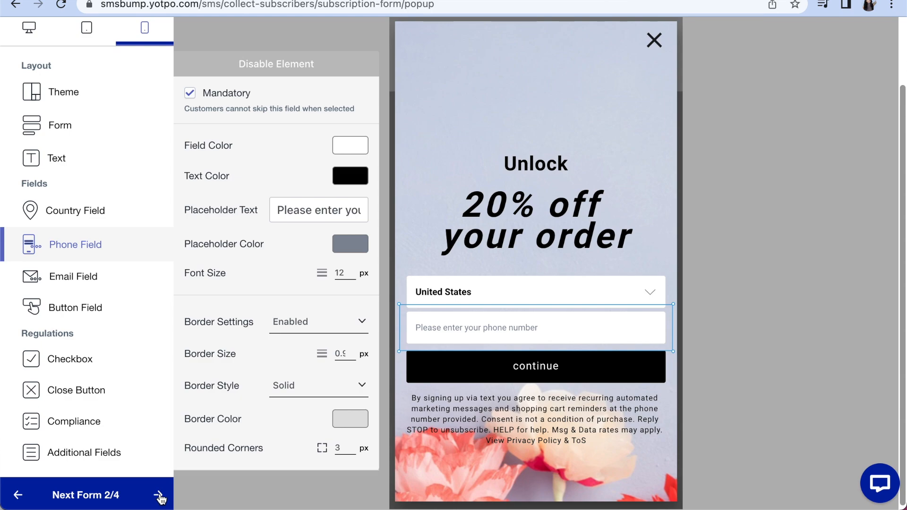
click(159, 495)
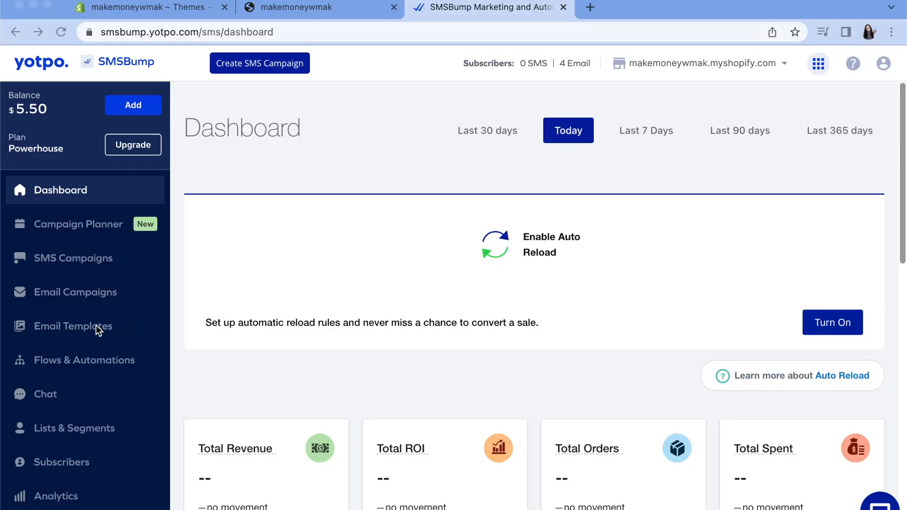
Step: Open the featured email templates library
click(70, 335)
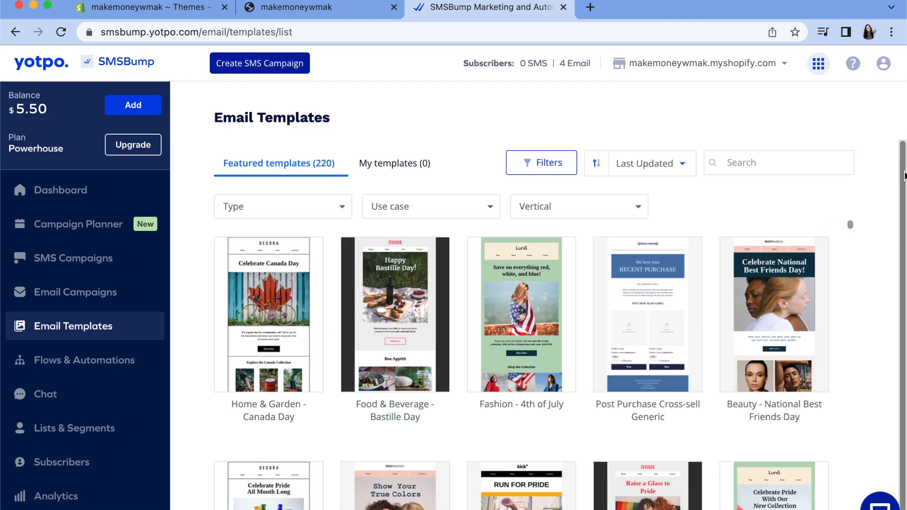
Step: Filter the featured email templates to campaigns with the New collection use case
scroll(898, 222, down, 1)
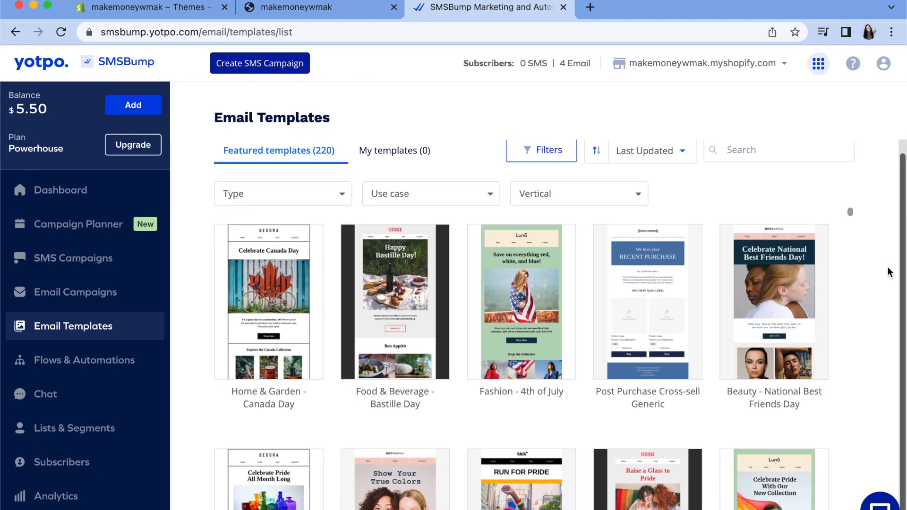
mouse_move(781, 296)
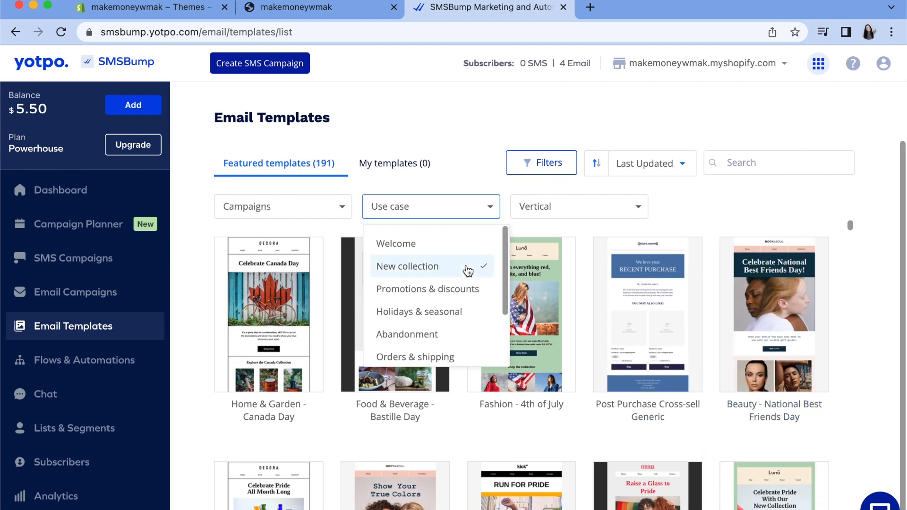
click(468, 268)
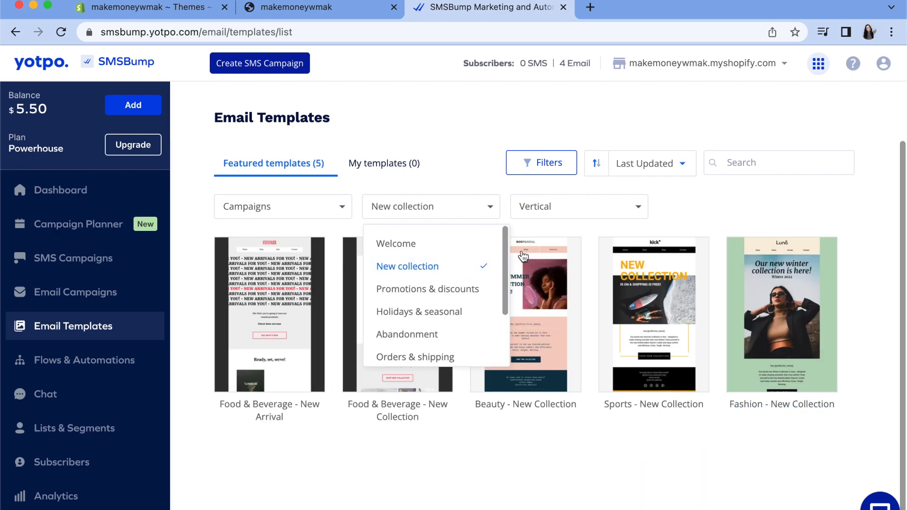
click(744, 208)
Step: Create an email campaign from the Fashion - New Collection template
mouse_move(755, 263)
click(773, 372)
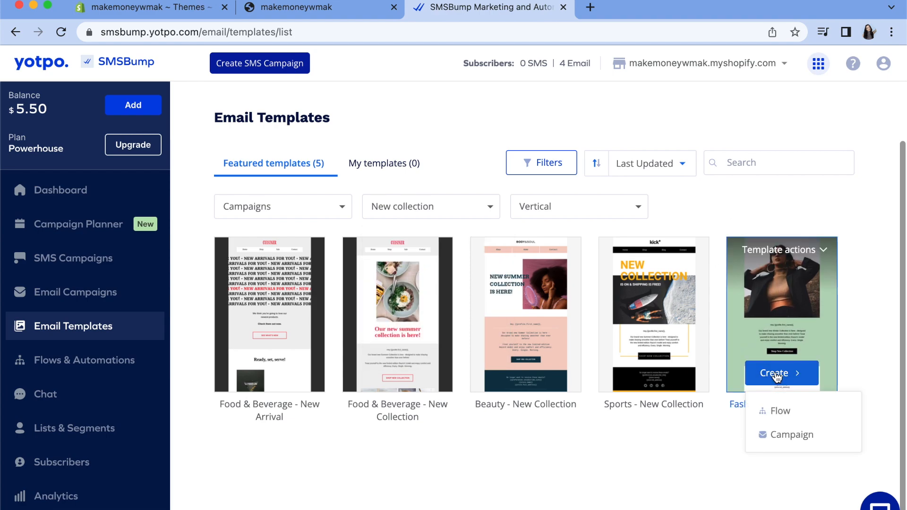
click(789, 434)
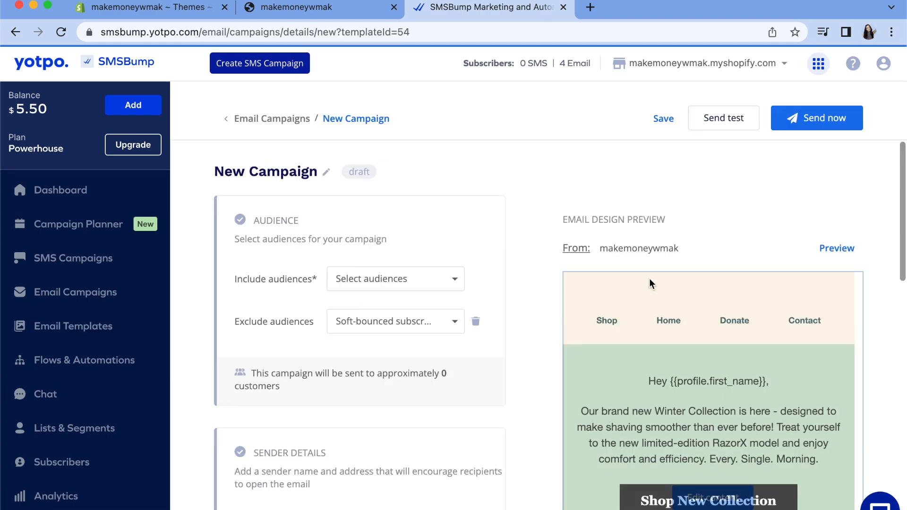
Step: Include the Top Spenders, Potential Buyers and Top 1% Spenders audiences in the campaign
drag(900, 179, 901, 211)
click(426, 201)
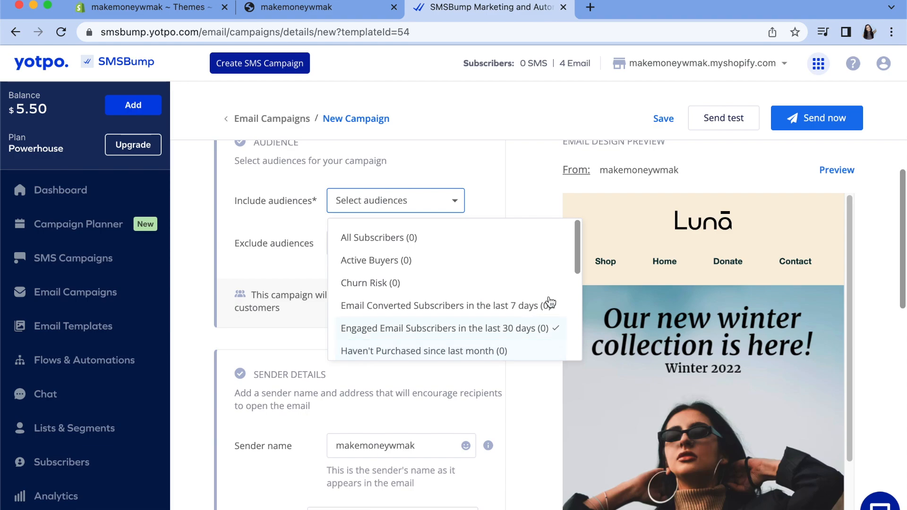
drag(573, 270, 572, 355)
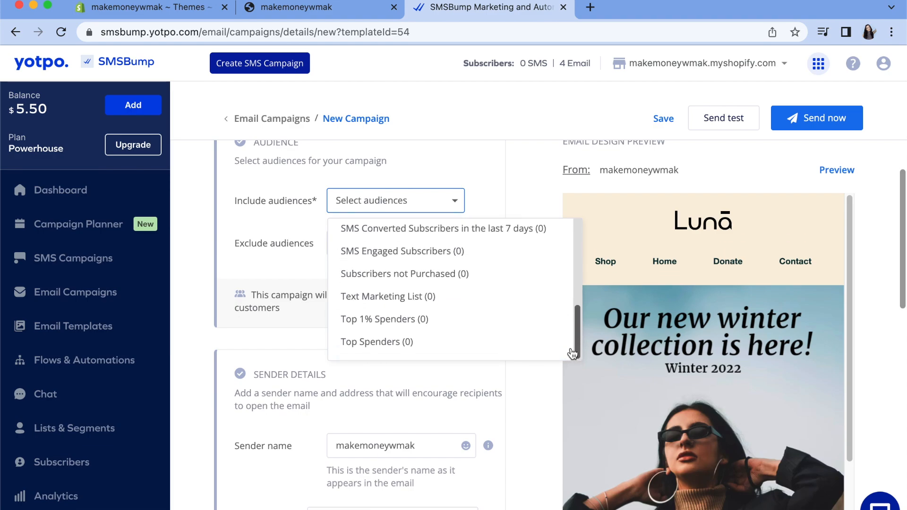
click(508, 349)
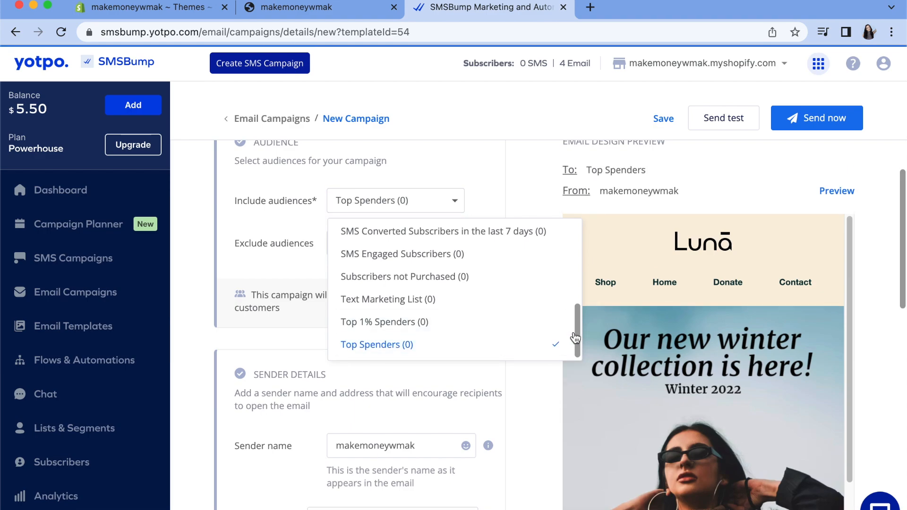
scroll(576, 303, up, 5)
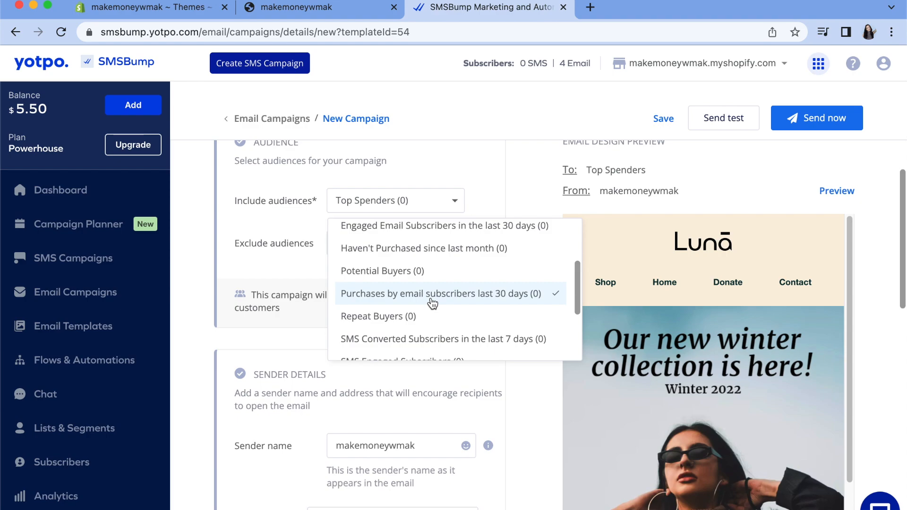
click(428, 276)
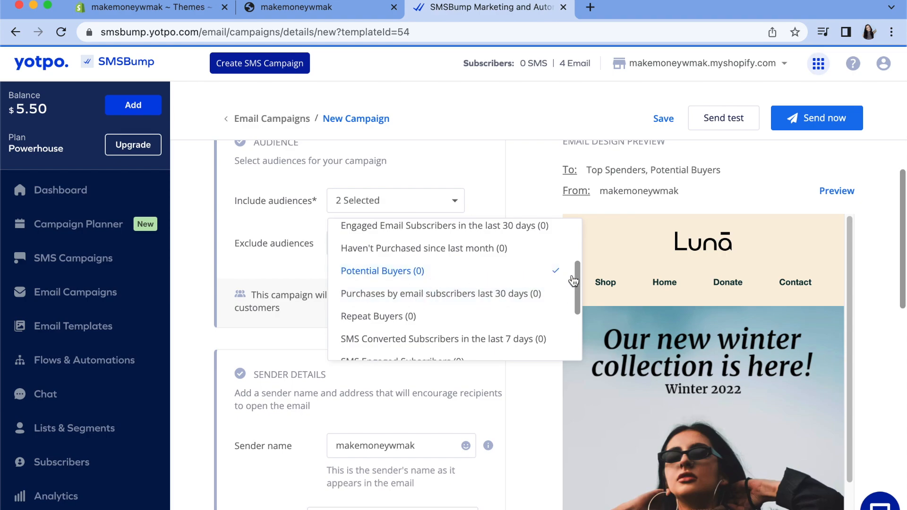
scroll(576, 277, up, 1)
scroll(576, 277, up, 4)
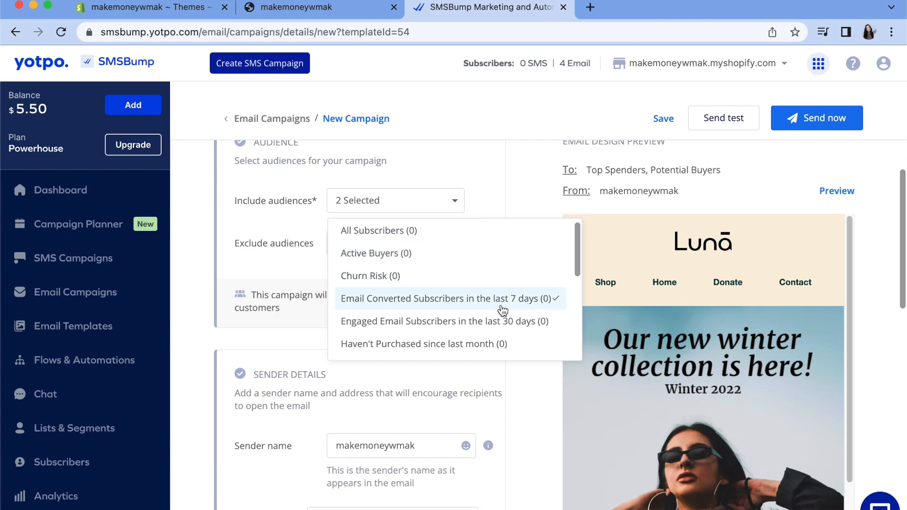
drag(577, 280, 569, 366)
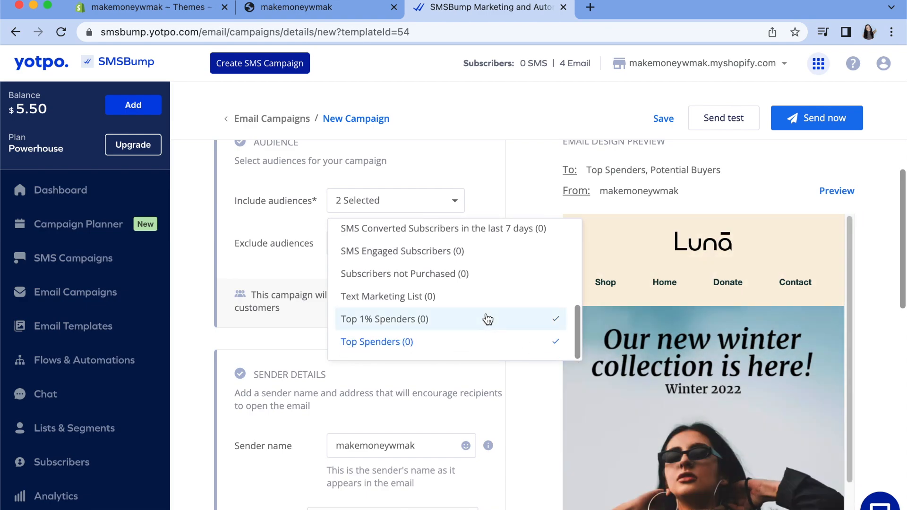
click(486, 319)
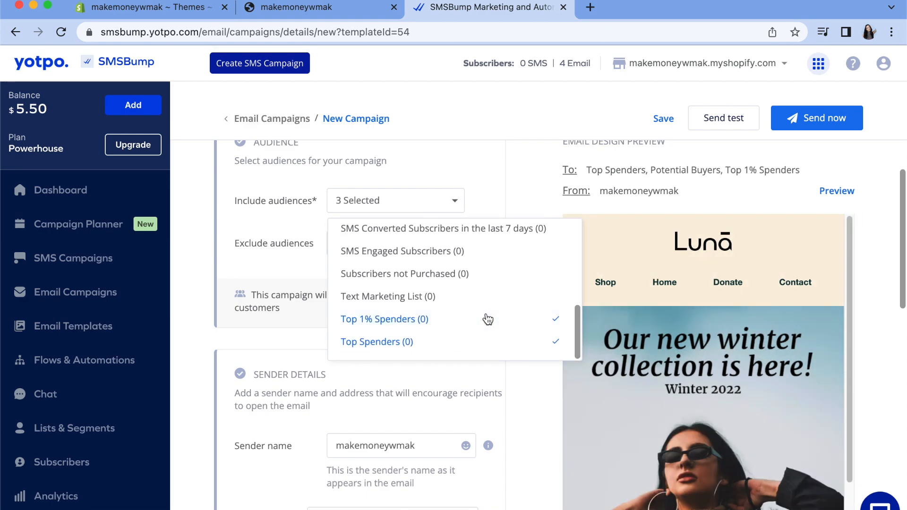
click(454, 193)
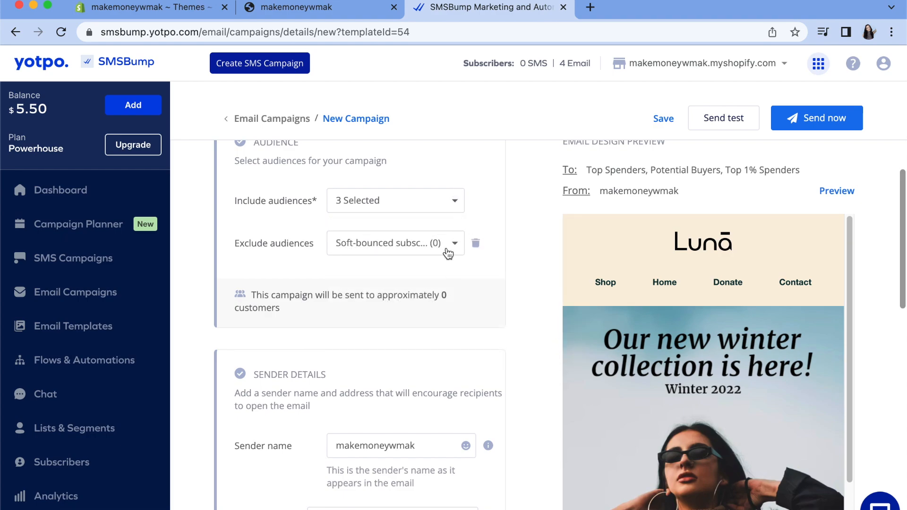
Step: Look through the audiences that can be excluded from the campaign
click(448, 254)
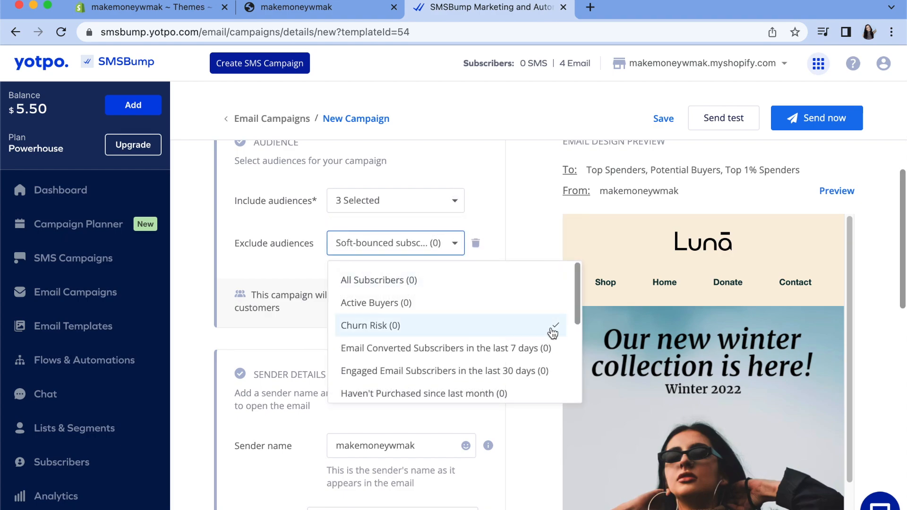
drag(574, 304, 576, 363)
click(479, 313)
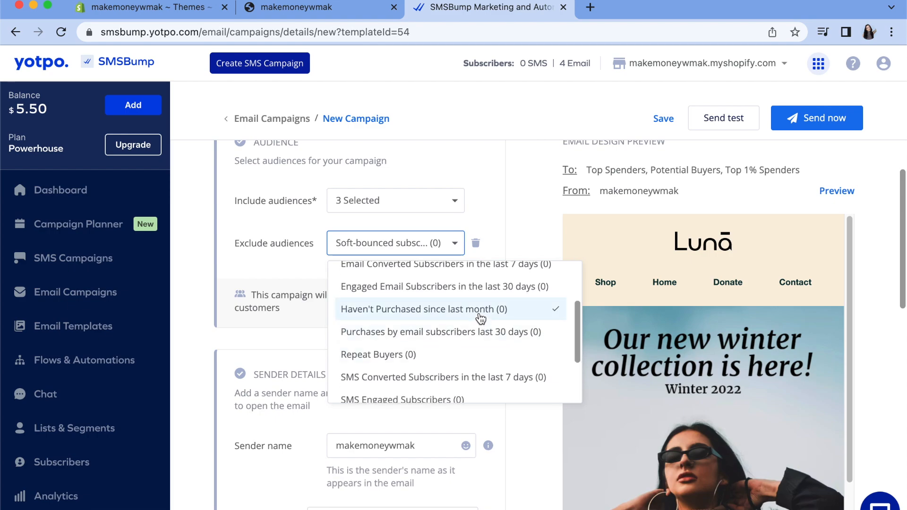
click(516, 219)
Step: Open the campaign's email content for editing and check the settings of the logo and the header structure
scroll(515, 219, down, 4)
mouse_move(817, 266)
click(729, 307)
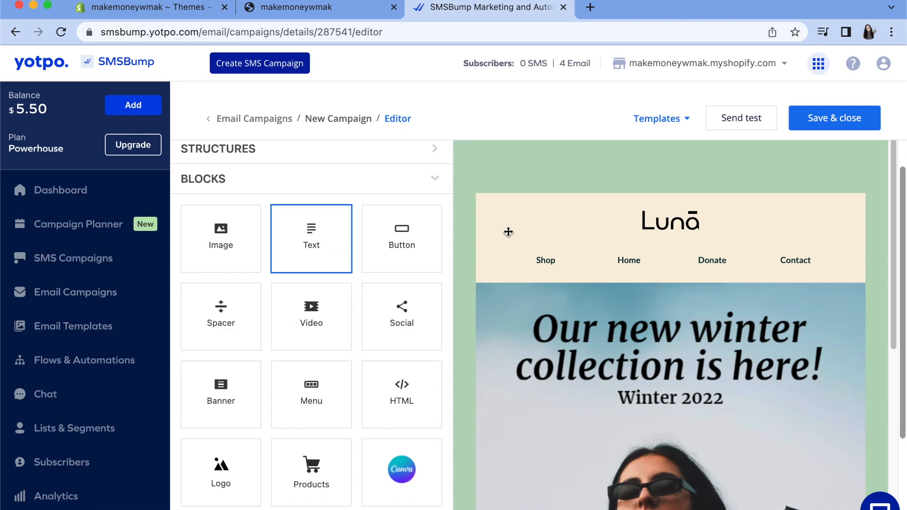
click(676, 227)
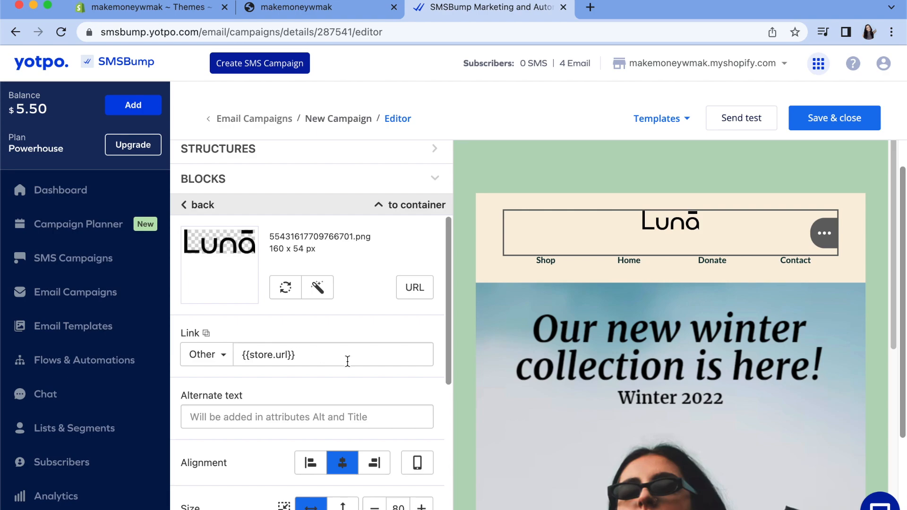
click(639, 276)
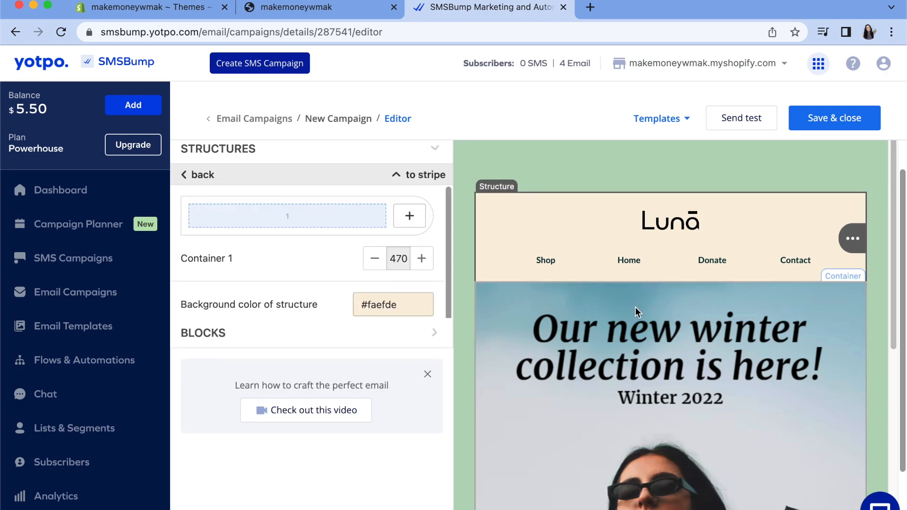
Step: Replace the banner image with moneywithmak pro pic.png and move the winter collection heading to the lower part of the banner
click(636, 337)
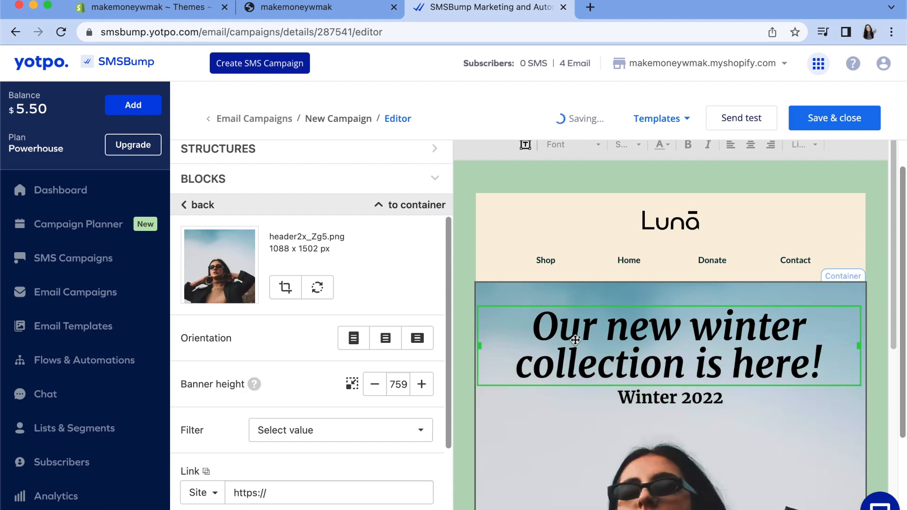
drag(449, 348, 449, 508)
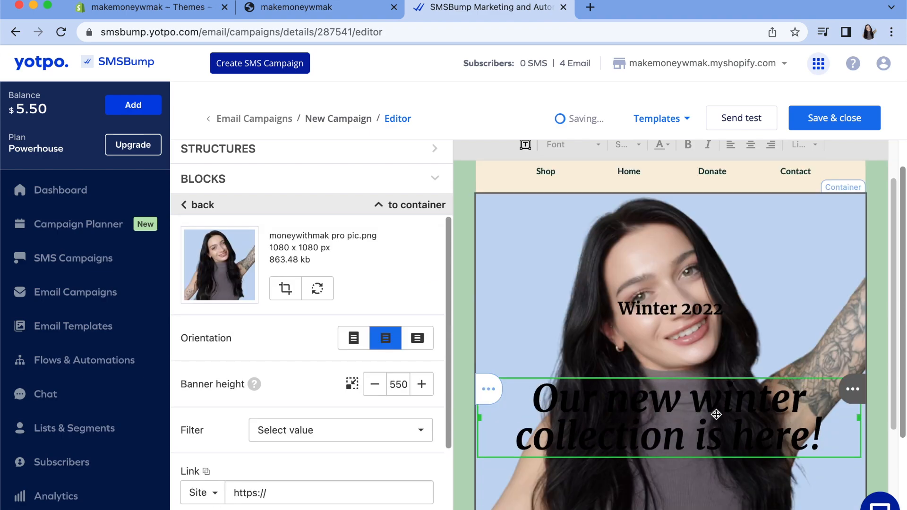
drag(715, 414, 716, 446)
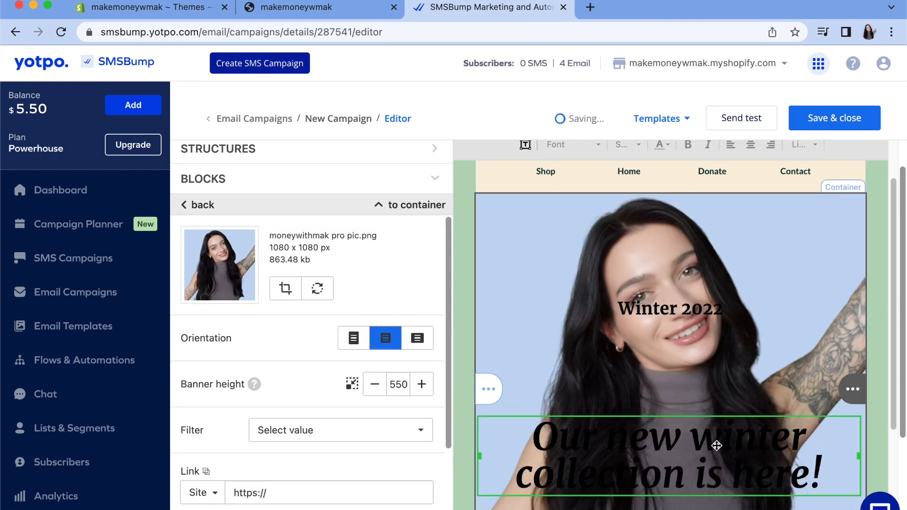
Step: Replace the banner's winter collection heading with "Thanks for subscribing!"
drag(448, 285, 447, 399)
triple_click(656, 454)
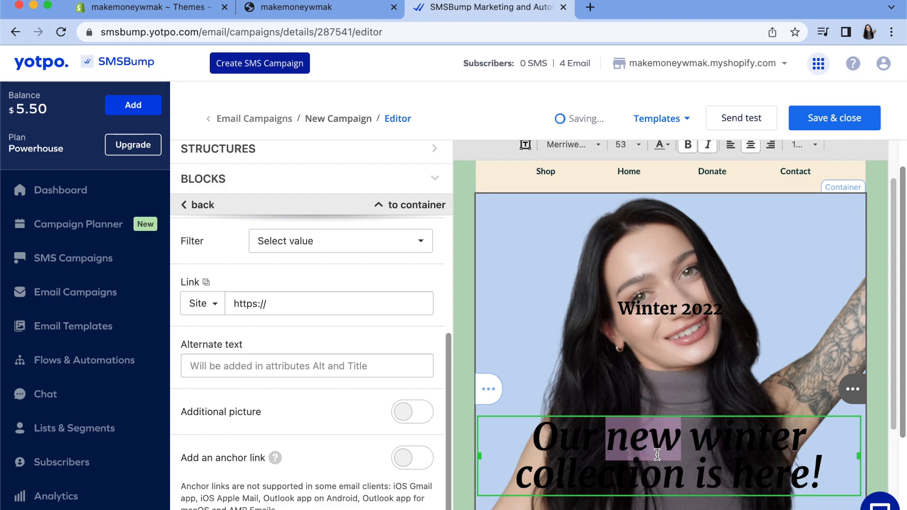
text(thanks)
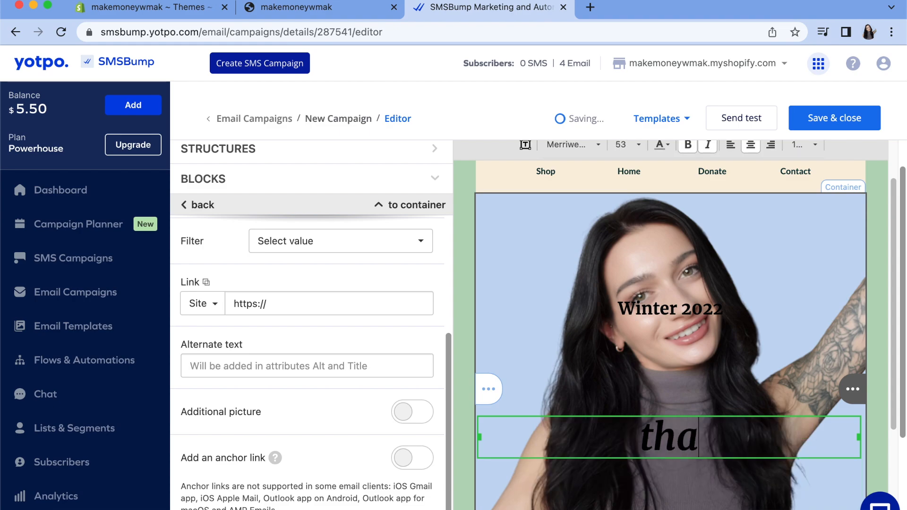
key(BackSpace)
key(BackSpace)
key(BackSpace)
key(BackSpace)
key(BackSpace)
key(BackSpace)
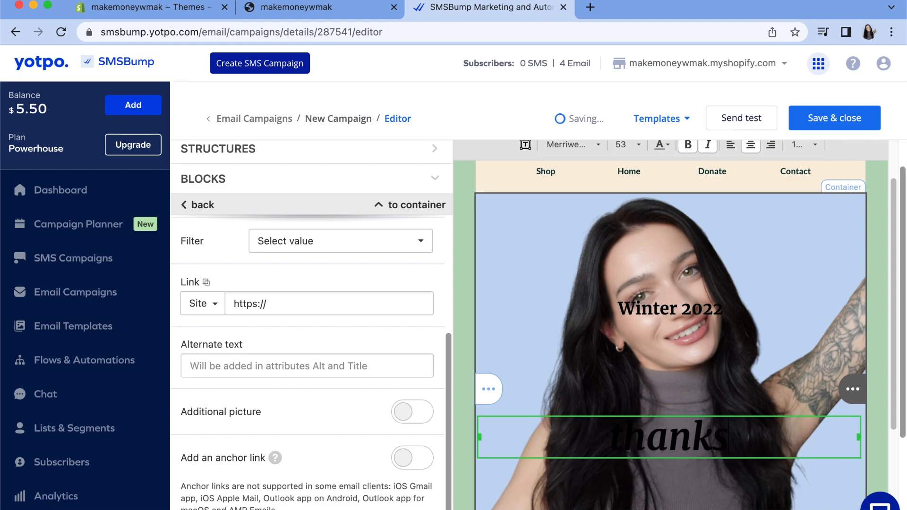
text(Tha)
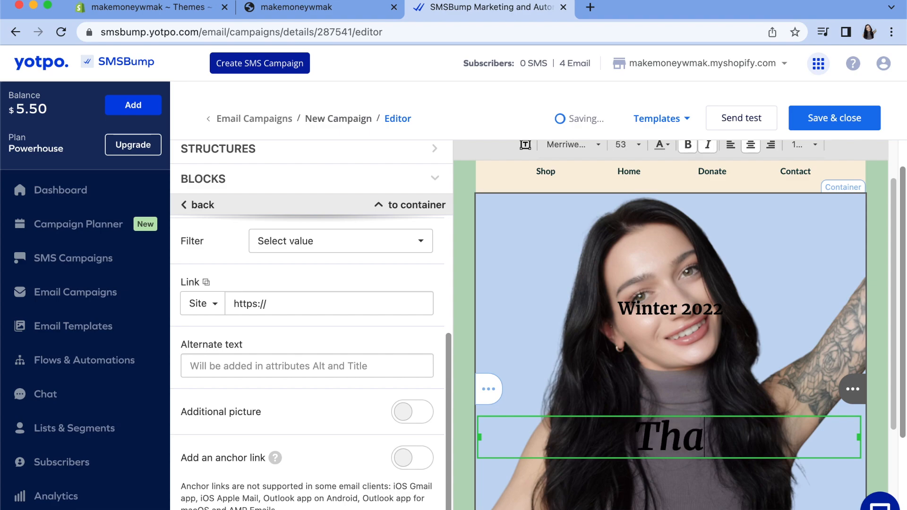
key(BackSpace)
key(BackSpace)
text(hanks for su)
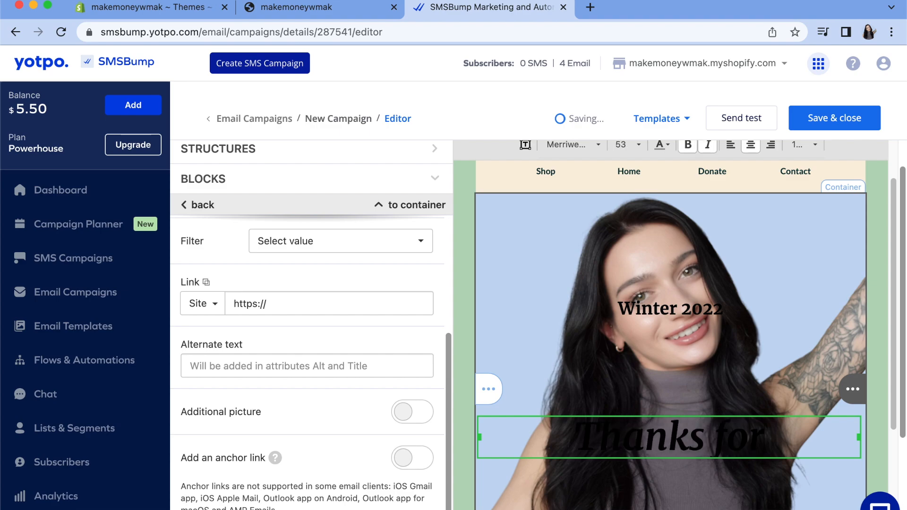
text(bscribing!)
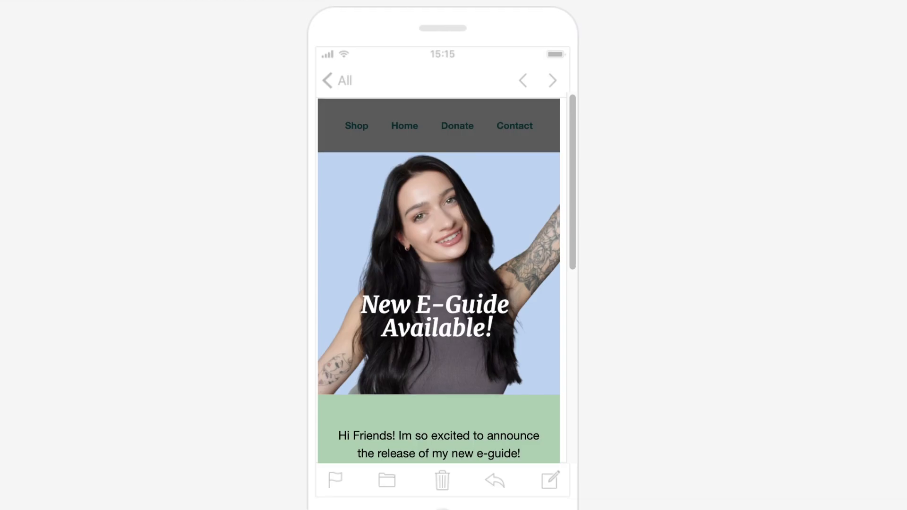
Step: Review the edited email in the mobile preview
scroll(527, 208, down, 1)
mouse_move(573, 161)
mouse_down()
mouse_move(569, 272)
mouse_move(576, 151)
mouse_up()
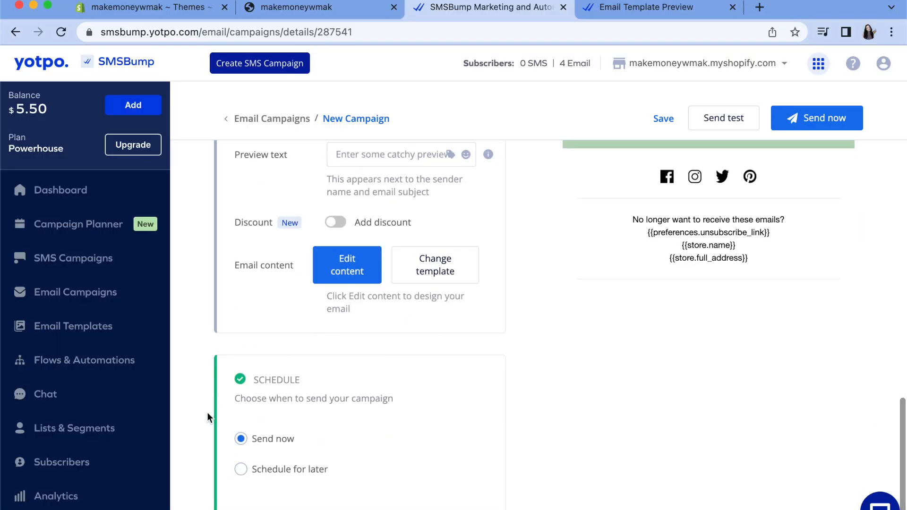
Step: Schedule the campaign for 06/23/2022 07:00 PM in the store time zone
click(289, 471)
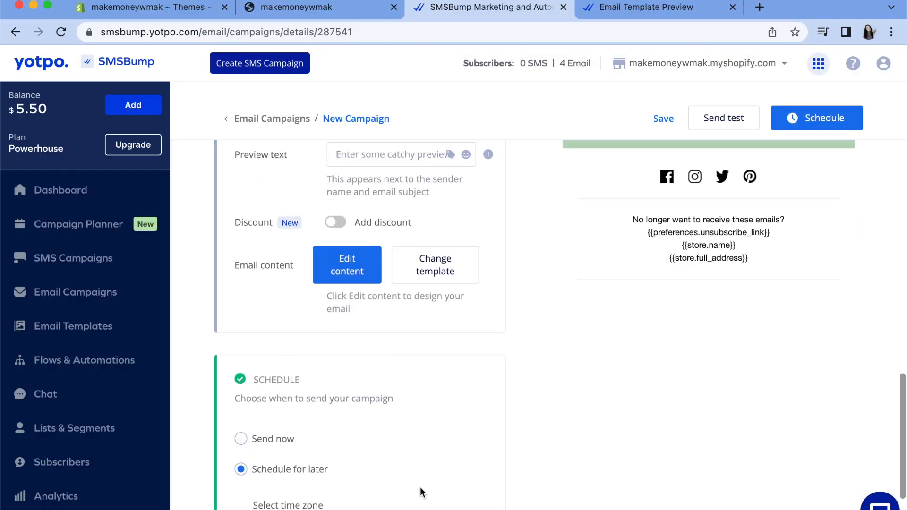
scroll(896, 482, down, 3)
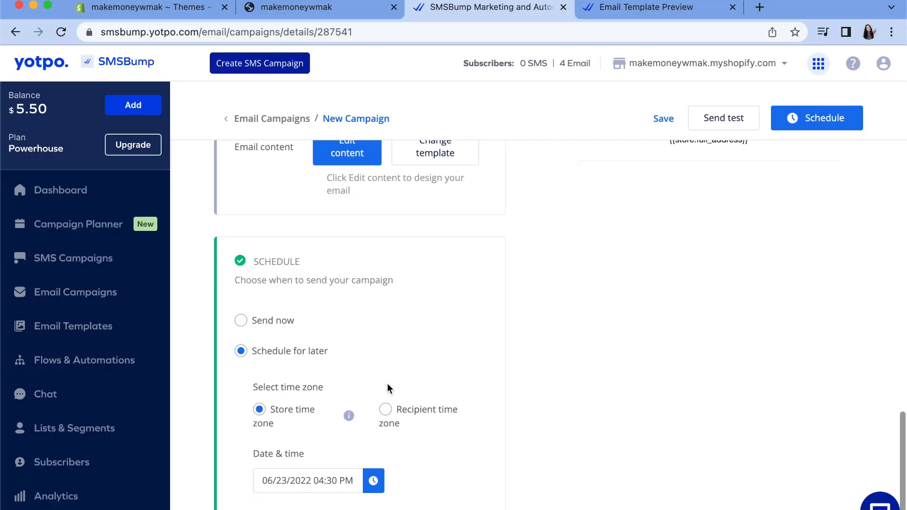
click(371, 482)
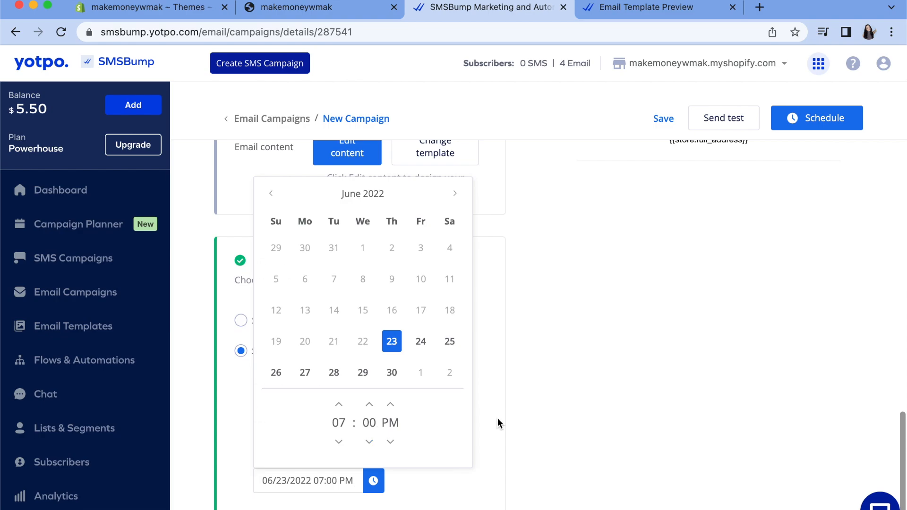
click(497, 419)
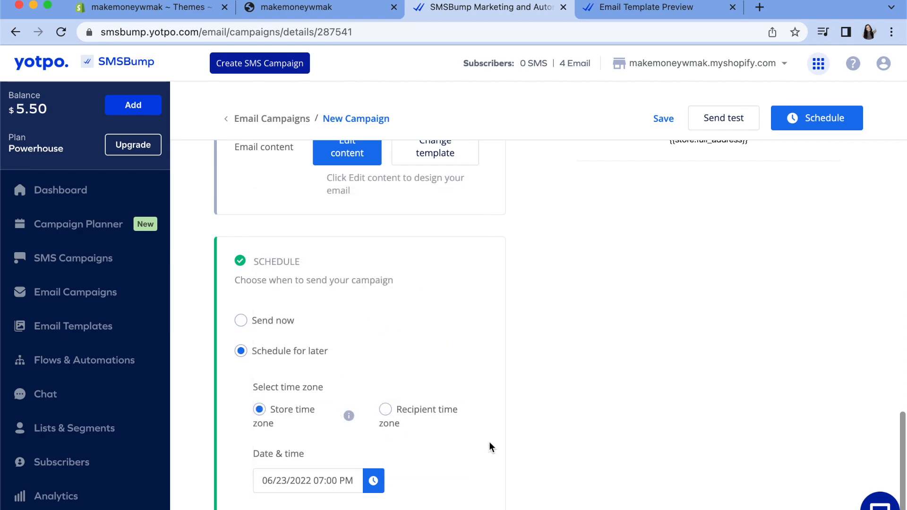
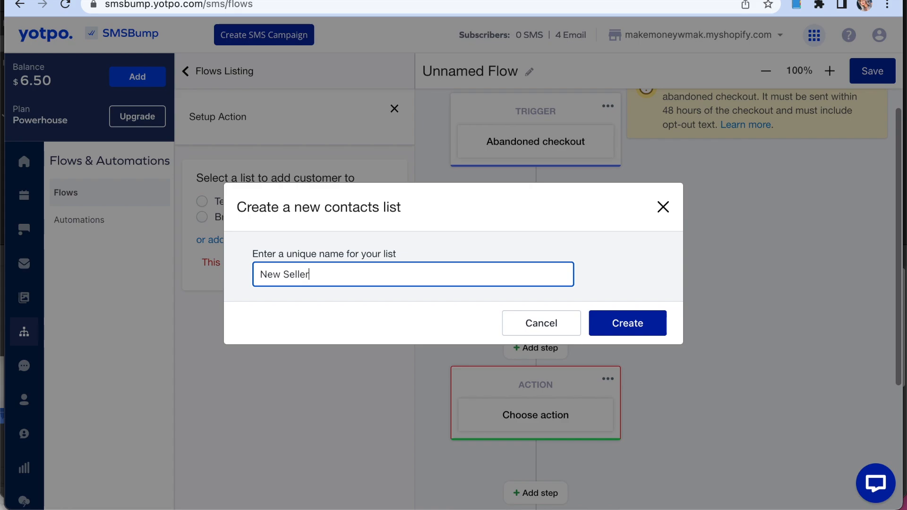
Step: Create the contacts list "New Seller" for the flow's add-to-list action
click(627, 326)
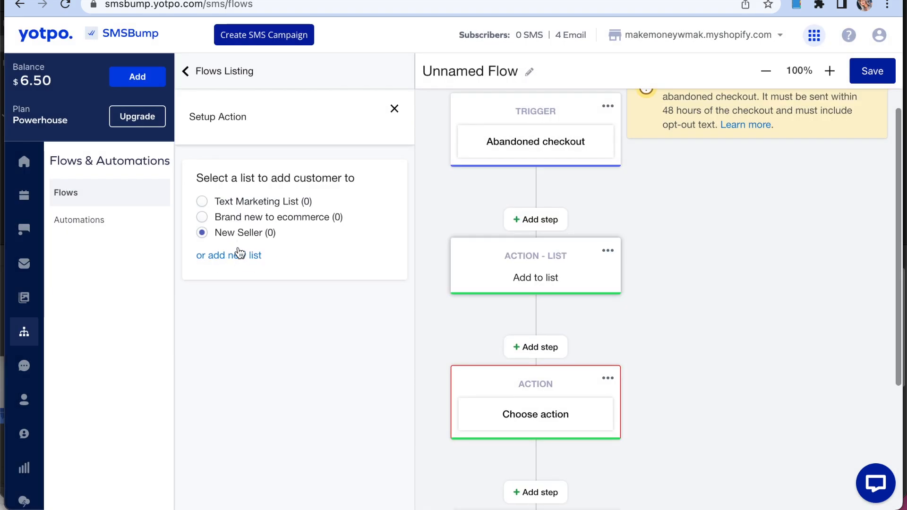
click(236, 258)
click(346, 270)
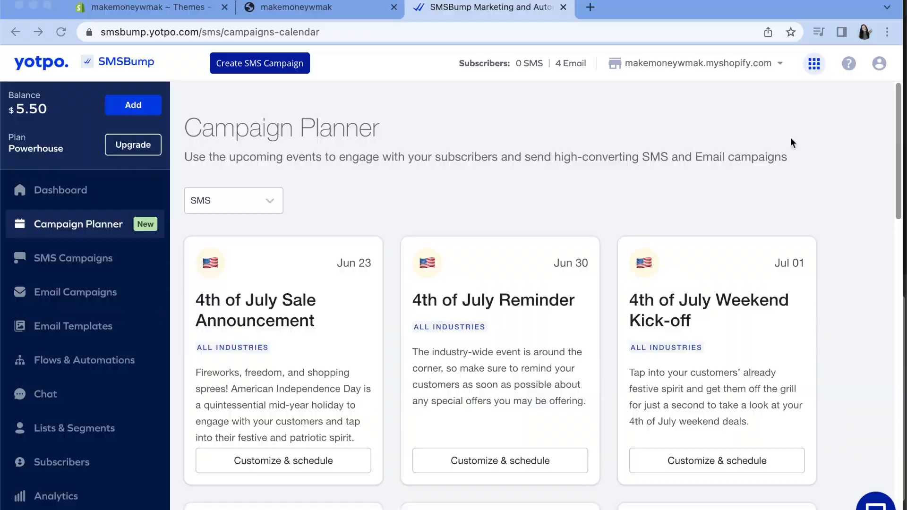
Step: Start customizing and scheduling the "4th of July Sale Announcement" SMS campaign from the Campaign Planner
click(858, 126)
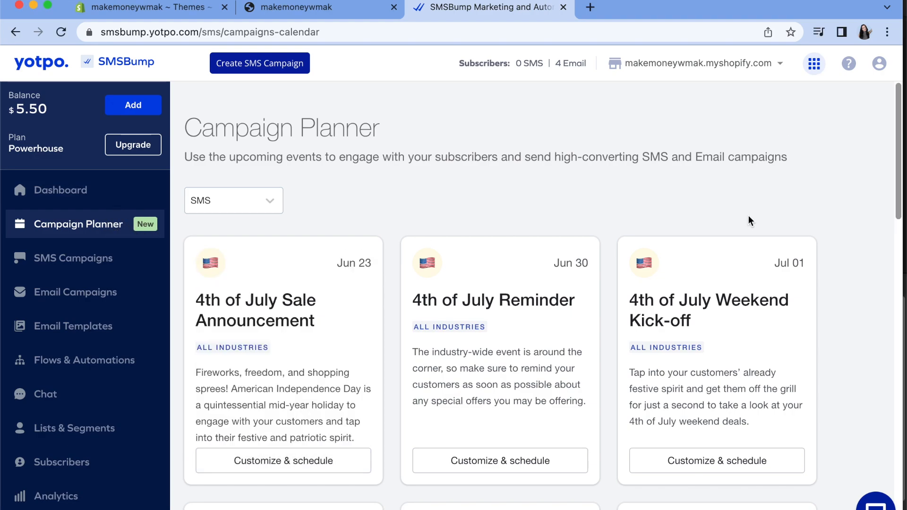
drag(899, 177, 856, 194)
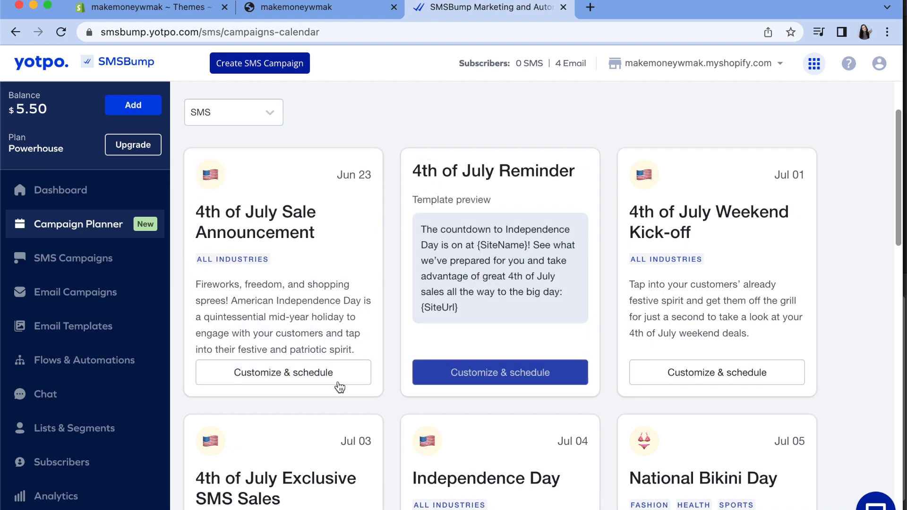
click(311, 377)
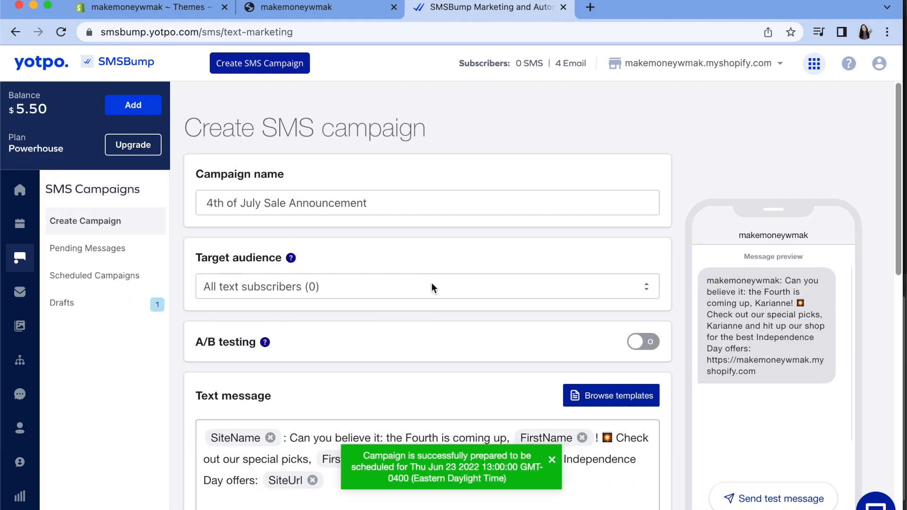
Step: Set the SMS campaign's target audience to "Engaged Email Subscribers in the last 30 days"
click(412, 289)
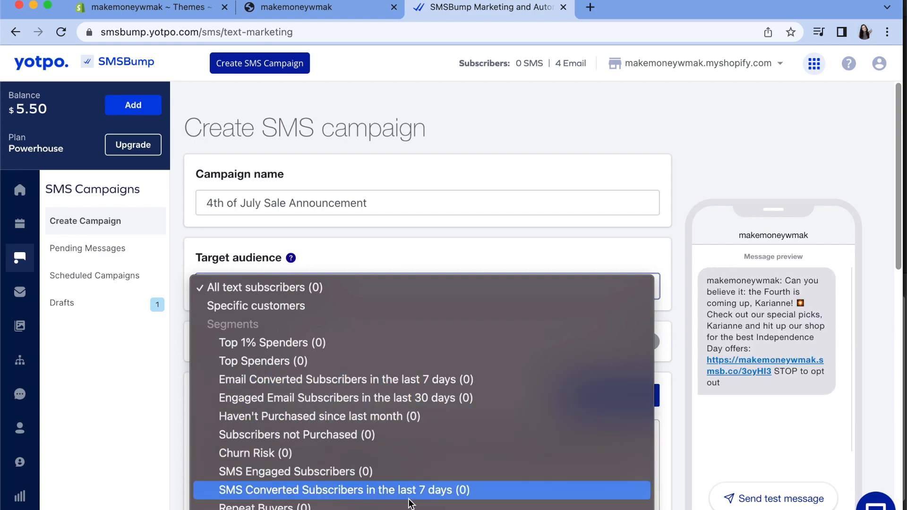
scroll(411, 508, down, 2)
scroll(419, 494, down, 3)
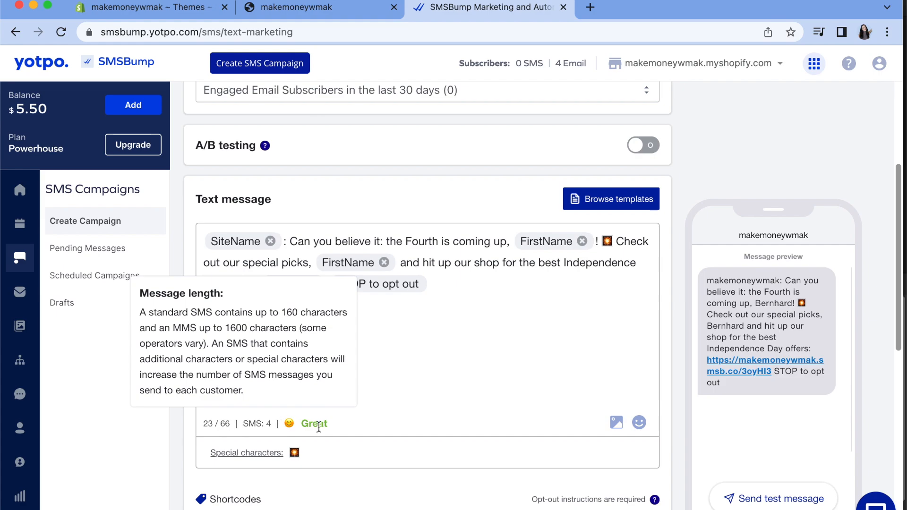
Step: Add the discount code and discount value shortcodes to the text message, applying a fixed-amount discount of 20 USD
mouse_move(318, 427)
click(348, 398)
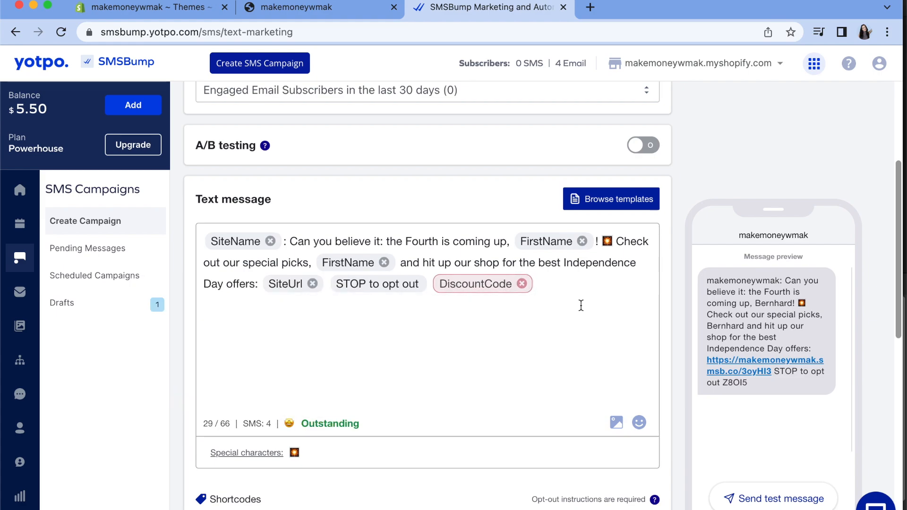
drag(896, 267, 888, 333)
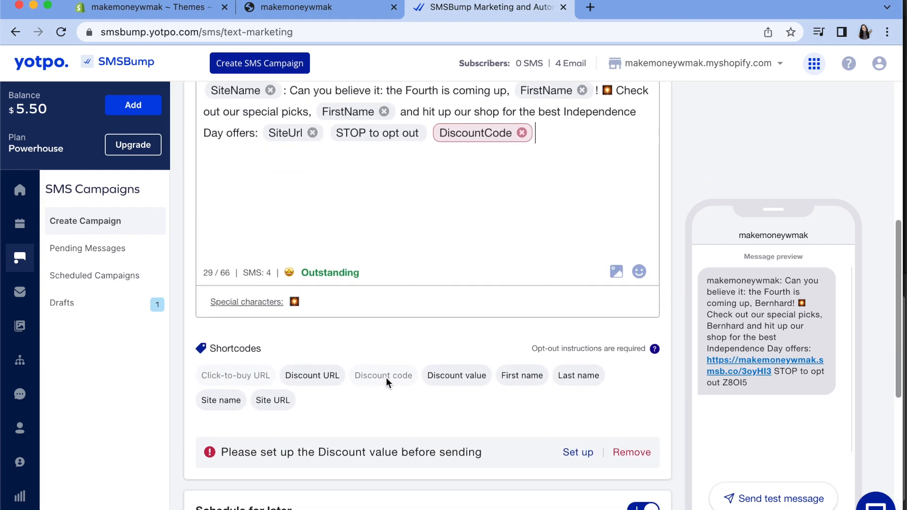
click(463, 380)
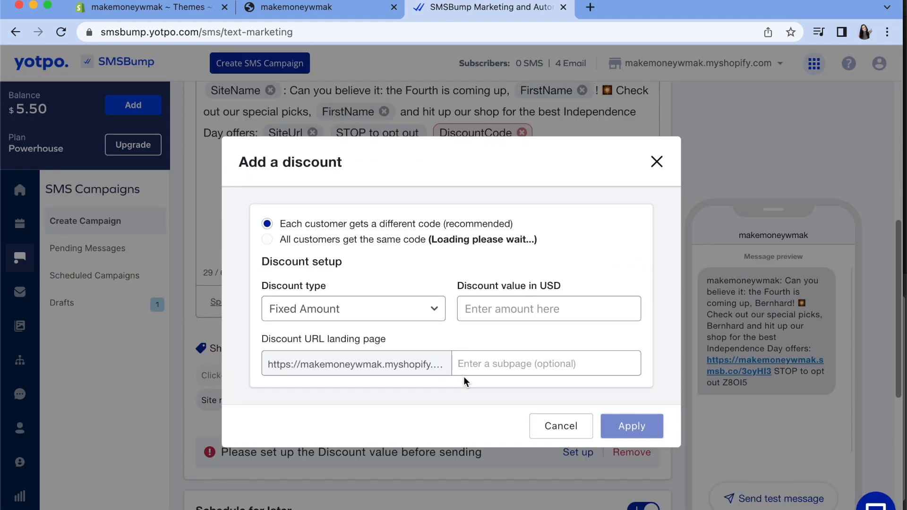
click(494, 314)
text(20)
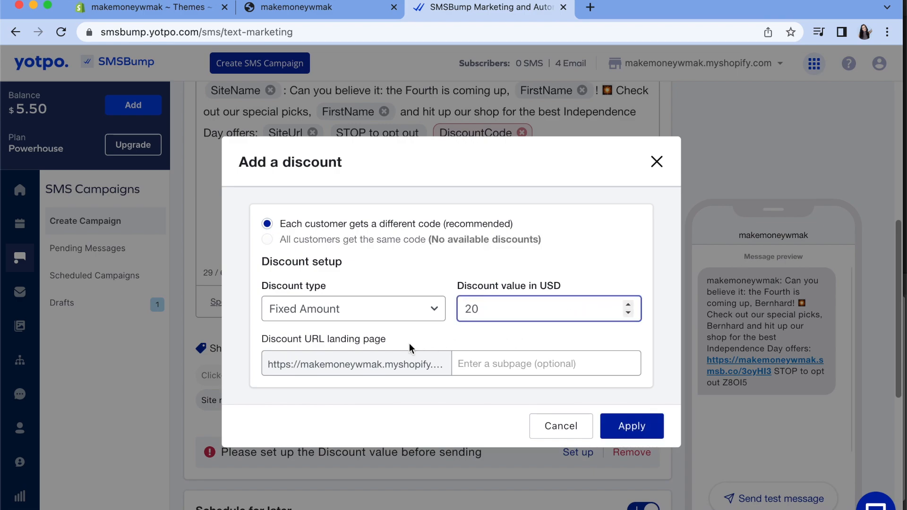
click(509, 364)
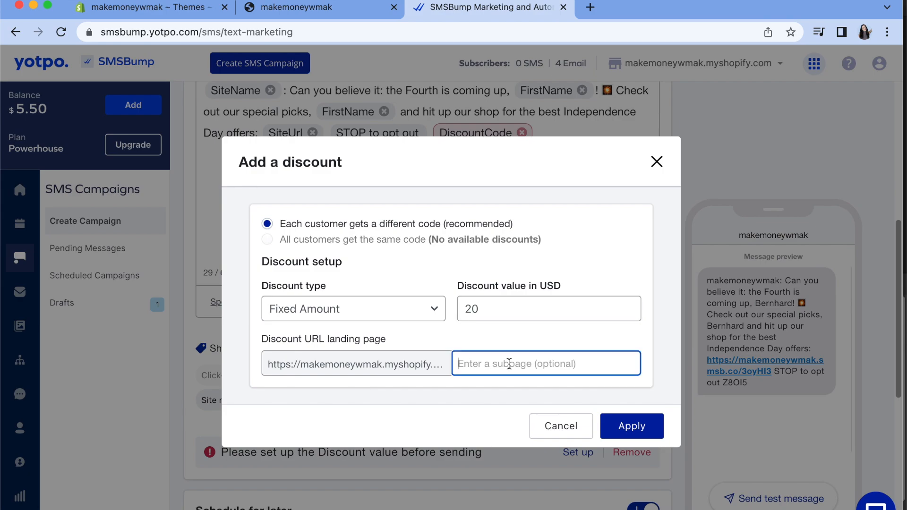
click(633, 428)
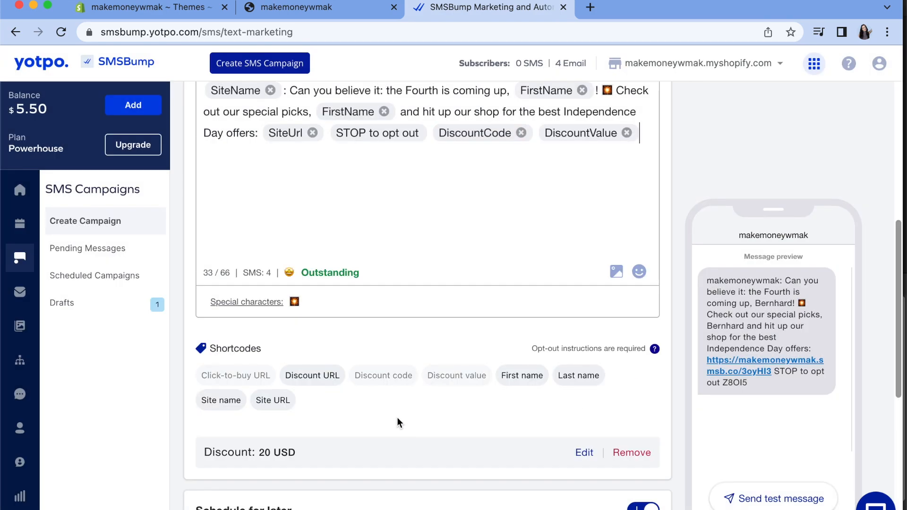
Step: Review the SMS campaign's message text, shortcodes, schedule and smart sending settings
scroll(328, 434, down, 4)
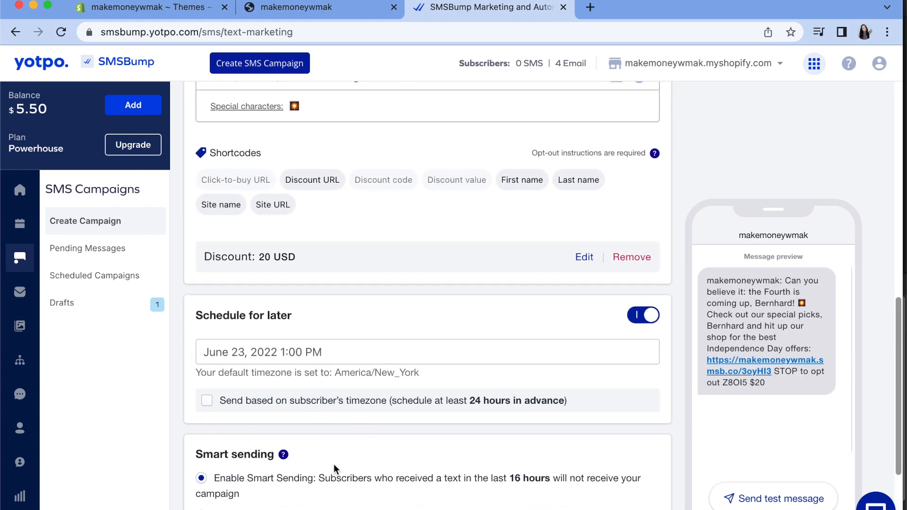
scroll(334, 468, up, 8)
scroll(882, 491, down, 9)
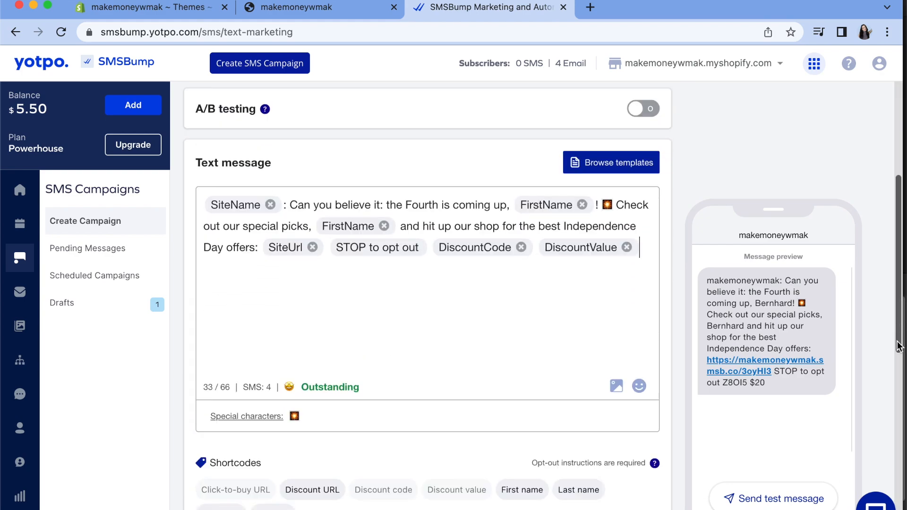
scroll(569, 378, down, 1)
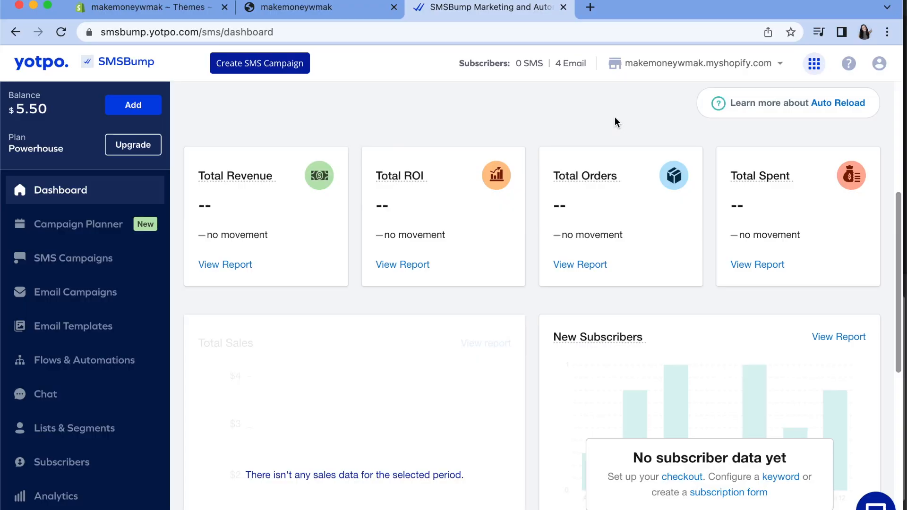
Step: Examine the Analytics Overview for total revenue, spend, ROI, orders and revenue sources
click(88, 499)
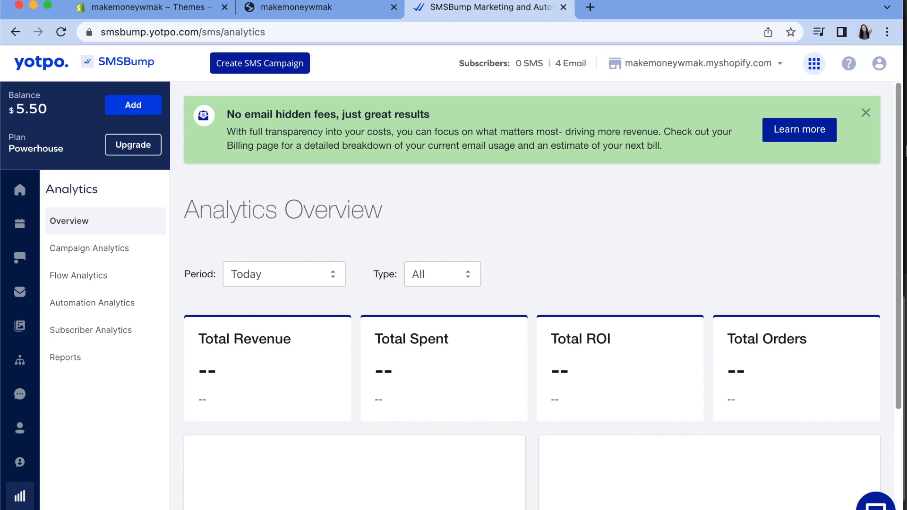
drag(897, 115, 893, 198)
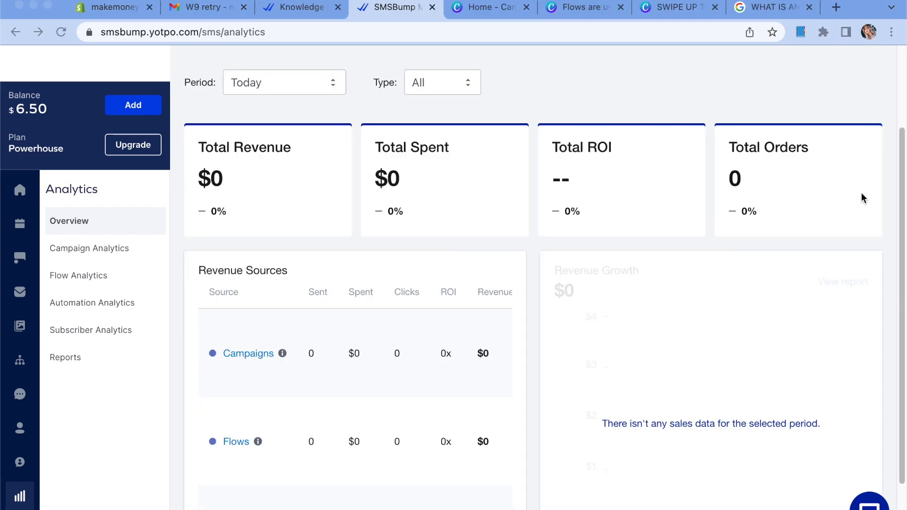
drag(902, 167, 902, 191)
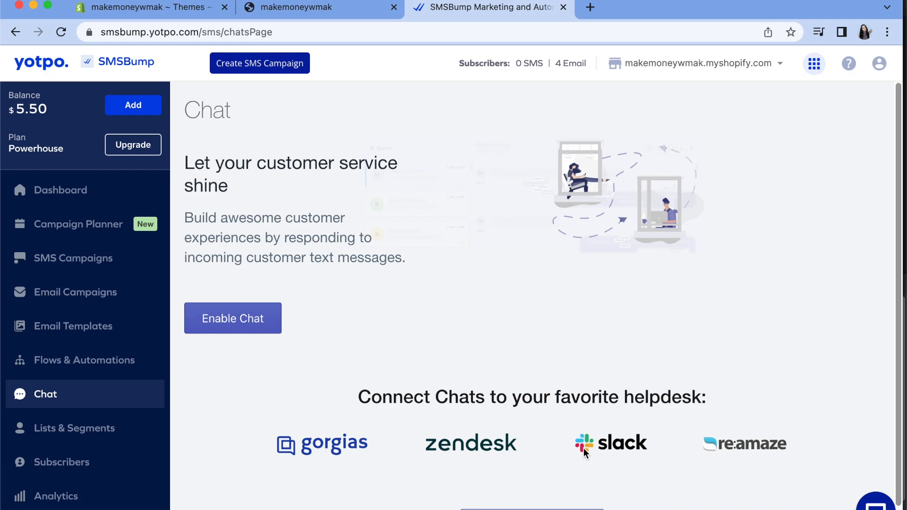
Step: Enable Chat for responding to incoming customer text messages
click(239, 318)
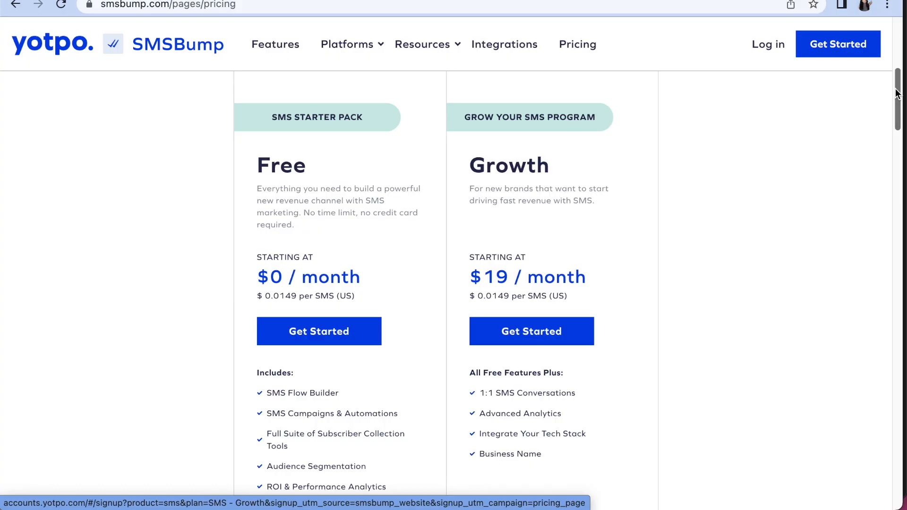
Step: Compare the monthly prices, per-SMS rates and included features of the Free, Growth, Prime and Powerhouse plans
scroll(897, 89, up, 1)
drag(896, 87, 896, 86)
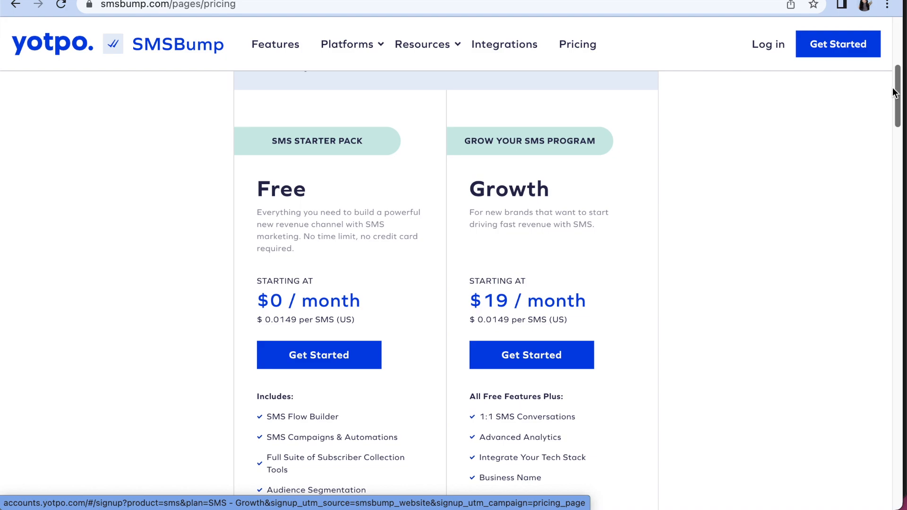
drag(373, 327, 244, 315)
click(239, 315)
drag(898, 99, 898, 111)
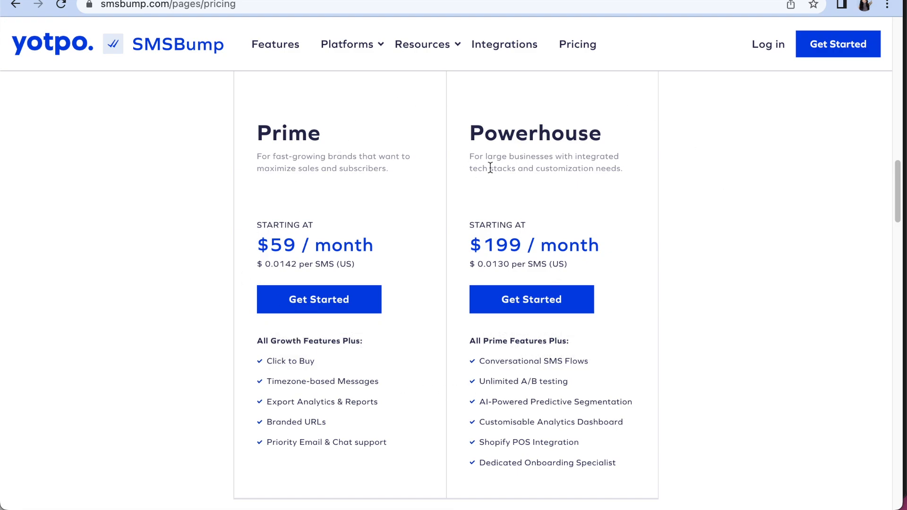
drag(574, 267, 478, 262)
click(468, 270)
mouse_move(547, 447)
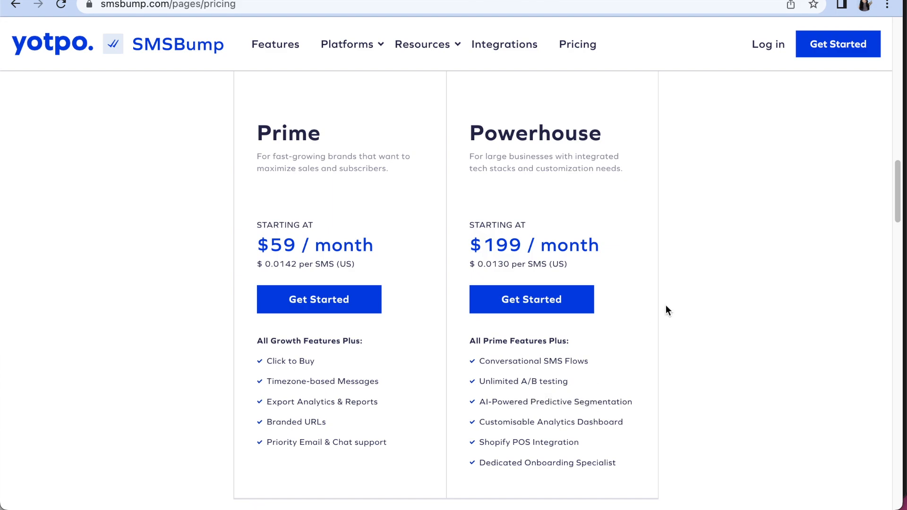